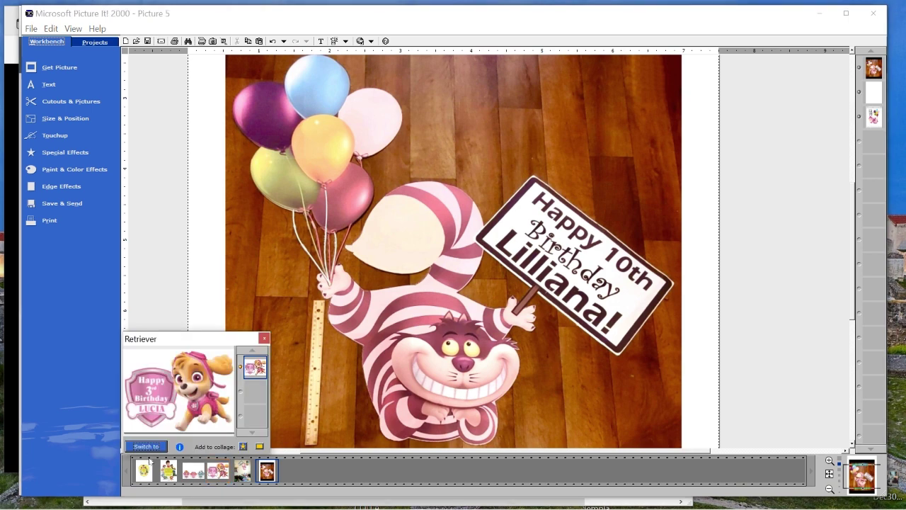
Switch to the paw Emb picture and select its yellow shield layer
{"action": "left_click", "coordinate": [147, 446]}
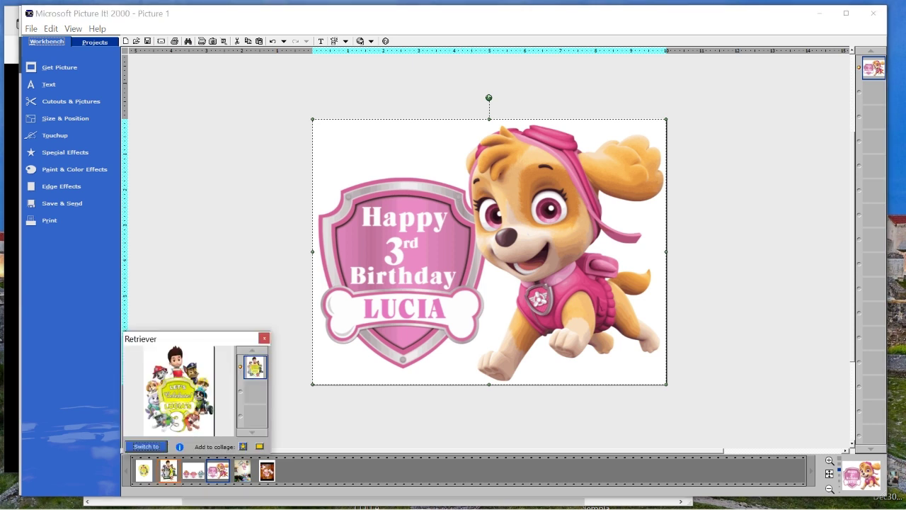
{"action": "left_click", "coordinate": [167, 471]}
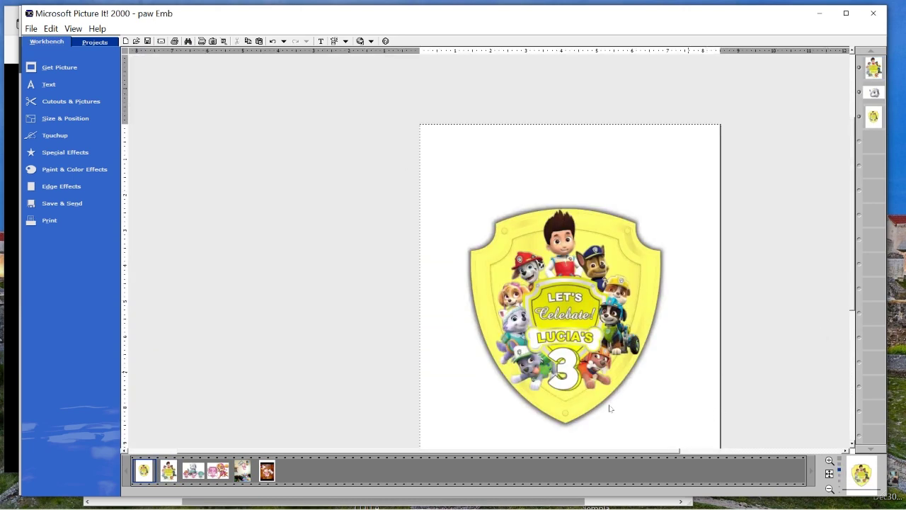
{"action": "left_click_drag", "start_coordinate": [408, 454], "coordinate": [468, 454]}
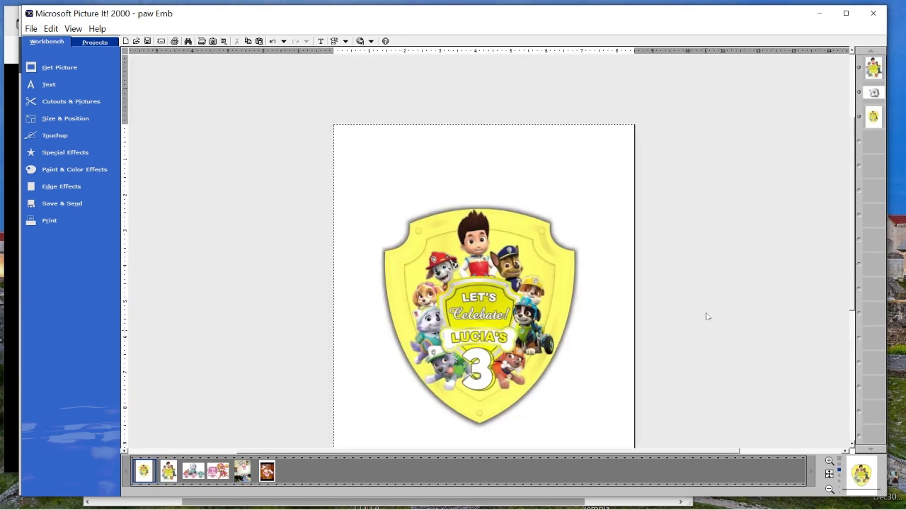
{"action": "left_click", "coordinate": [401, 276]}
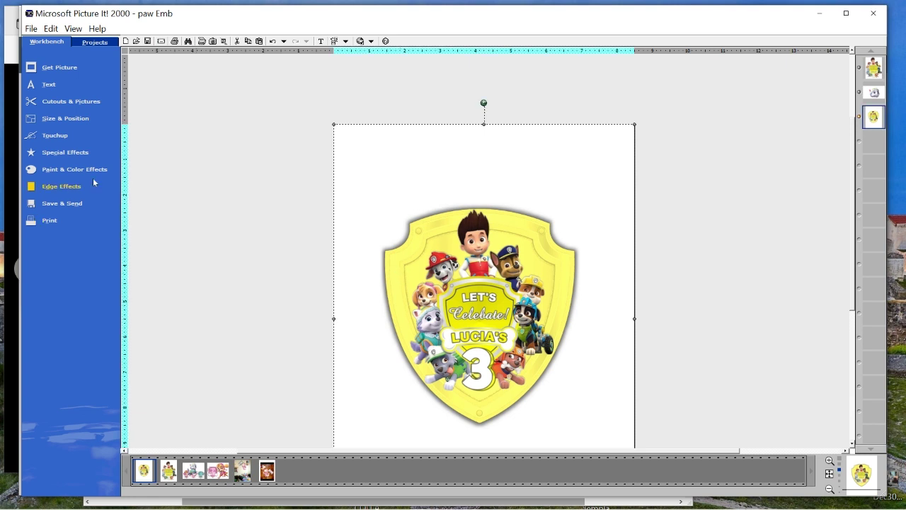
{"action": "left_click", "coordinate": [64, 101]}
{"action": "left_click", "coordinate": [151, 134]}
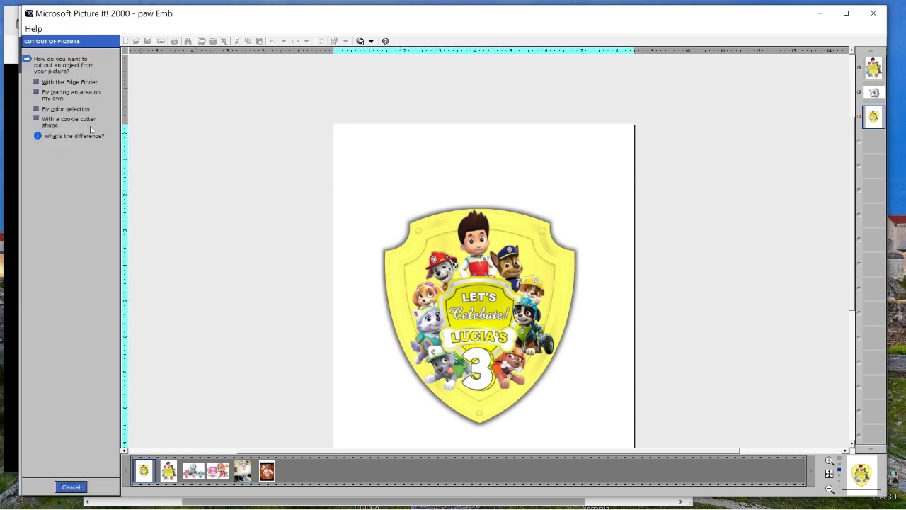
{"action": "left_click", "coordinate": [37, 114]}
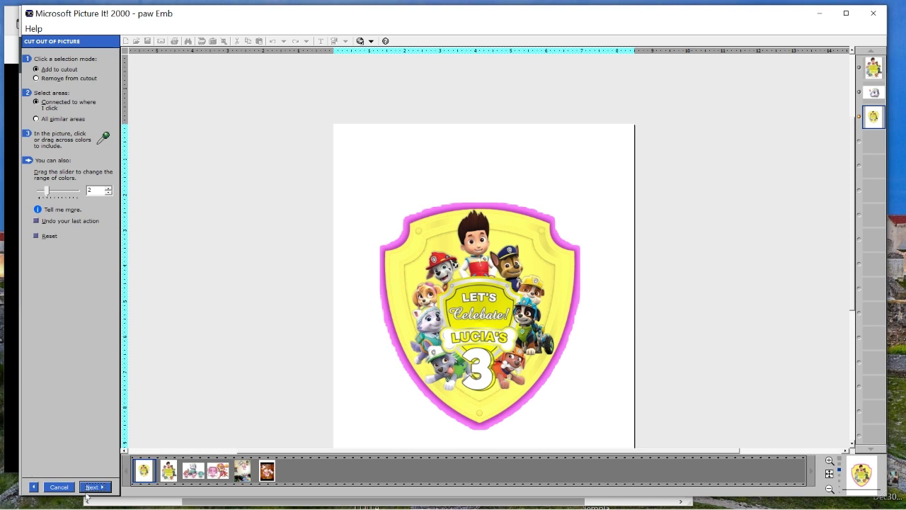
{"action": "left_click", "coordinate": [57, 487]}
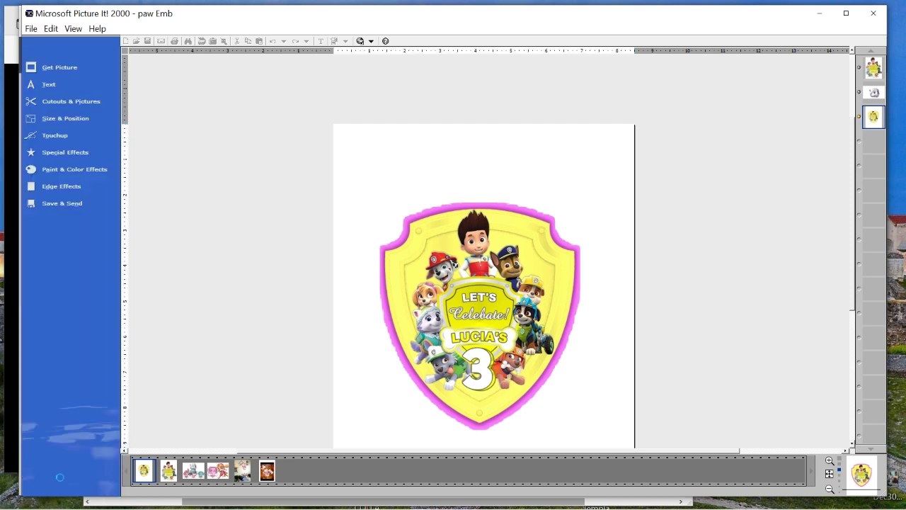
Cut the yellow shield out by color selection, picking the white background and then selecting the opposite area
{"action": "left_click", "coordinate": [58, 106]}
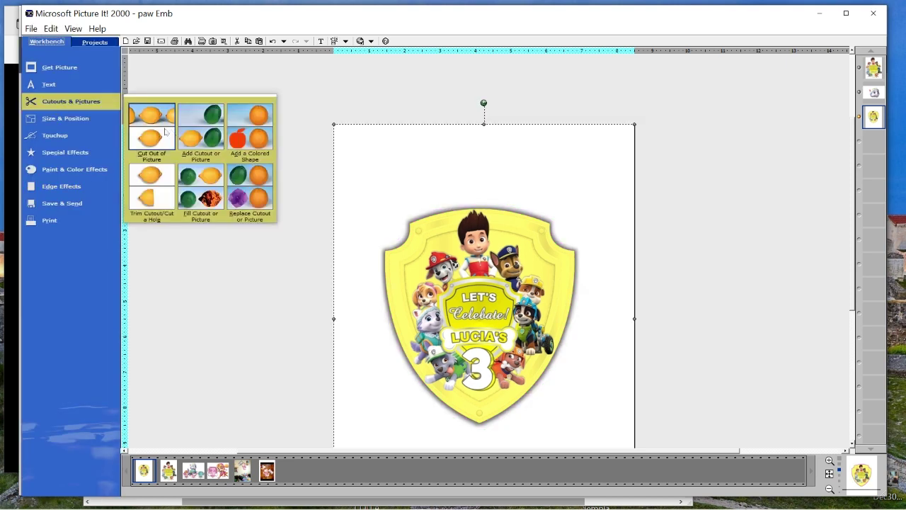
{"action": "left_click", "coordinate": [160, 129]}
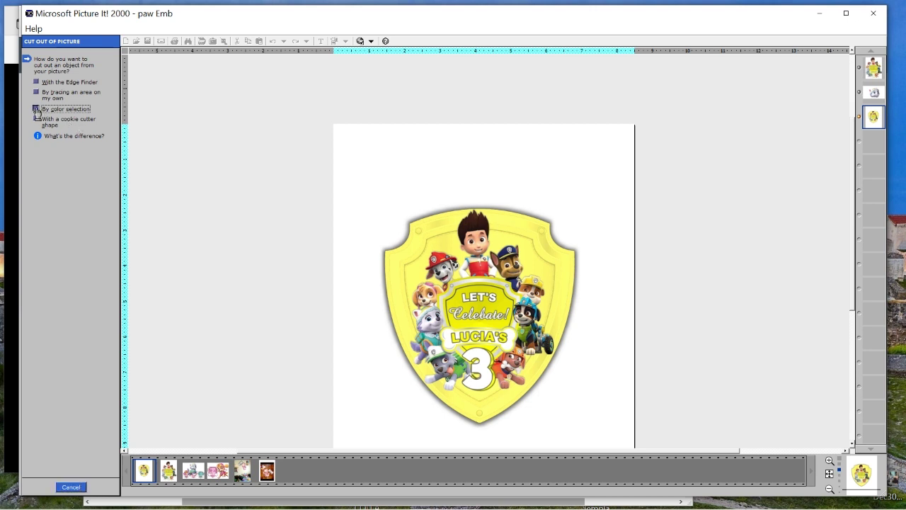
{"action": "left_click", "coordinate": [451, 208]}
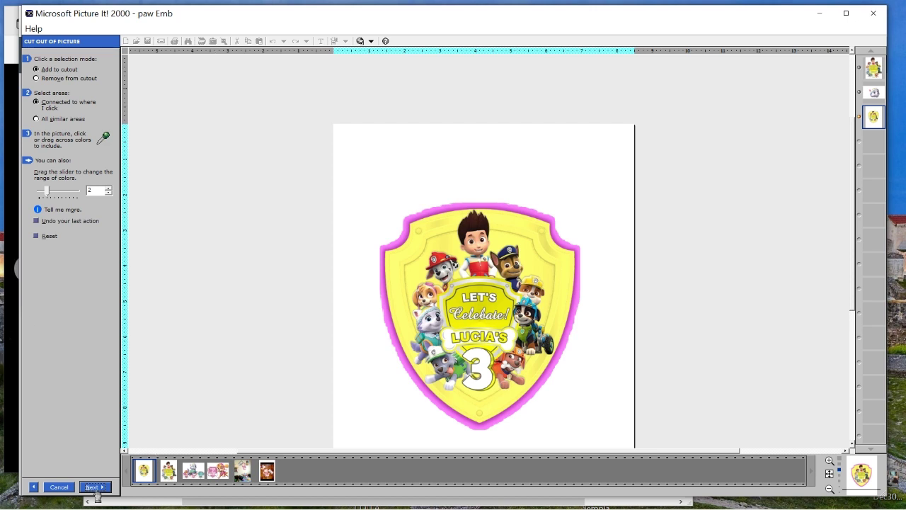
{"action": "left_click", "coordinate": [94, 487]}
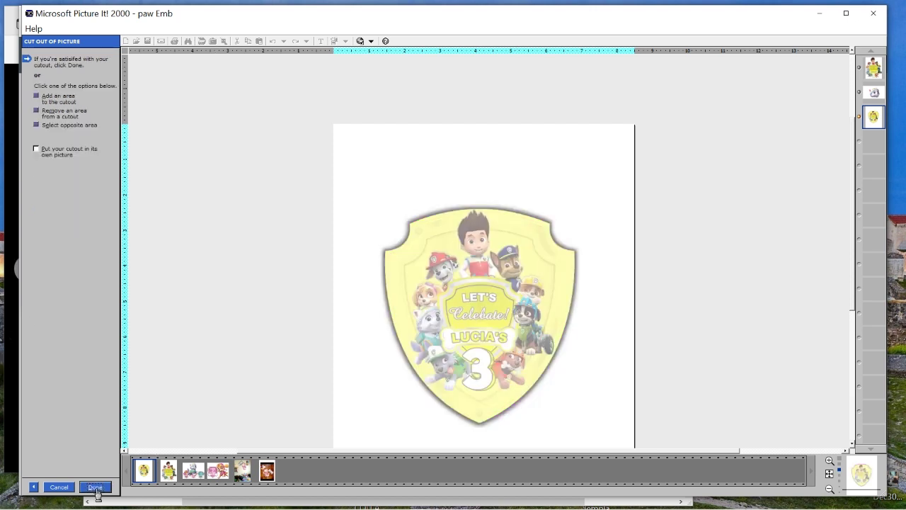
{"action": "left_click", "coordinate": [36, 125]}
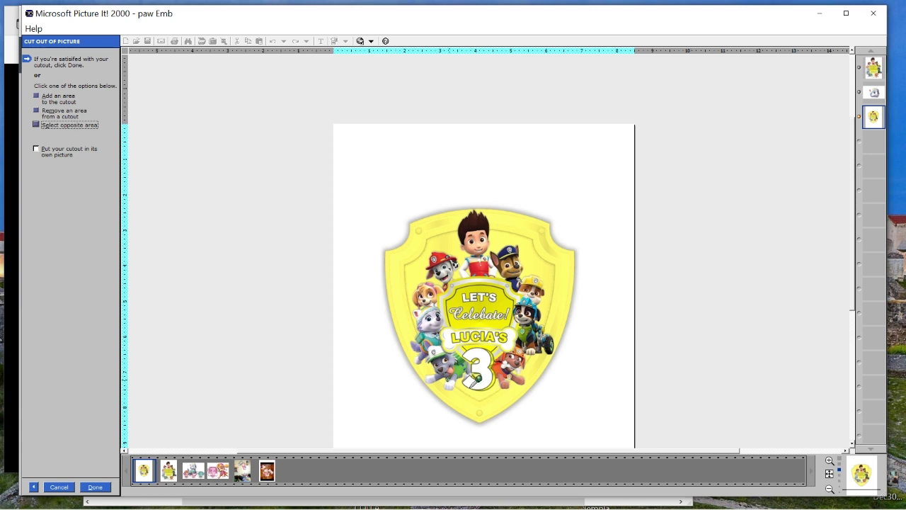
{"action": "left_click", "coordinate": [95, 487]}
Delete the original shield, the number and the characters layers, keeping only the new cutout in the stack
{"action": "right_click", "coordinate": [876, 150]}
{"action": "left_click", "coordinate": [876, 140]}
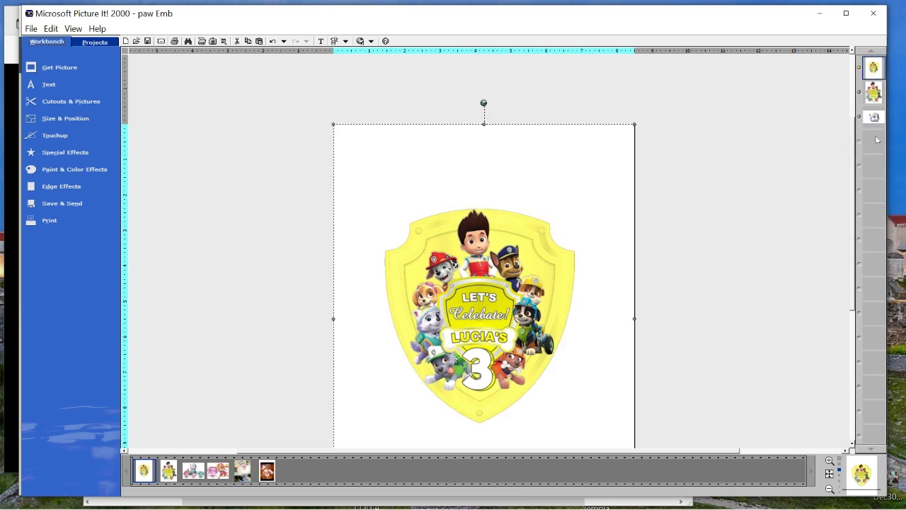
{"action": "right_click", "coordinate": [876, 108]}
{"action": "left_click", "coordinate": [875, 126]}
{"action": "right_click", "coordinate": [874, 94]}
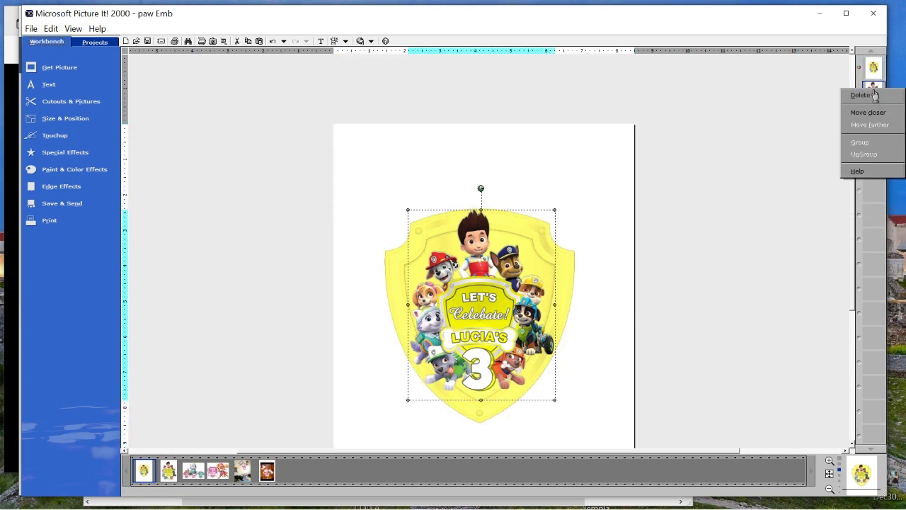
{"action": "left_click", "coordinate": [875, 94]}
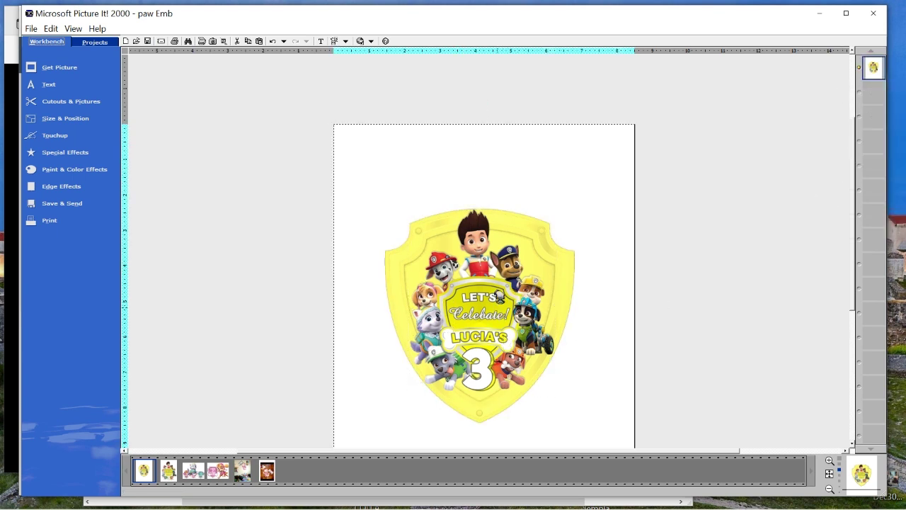
Check the cutout's edges up close and reposition the shield so its frame lines up with the page
{"action": "scroll", "coordinate": [499, 295], "scroll_direction": "up", "scroll_amount": 2}
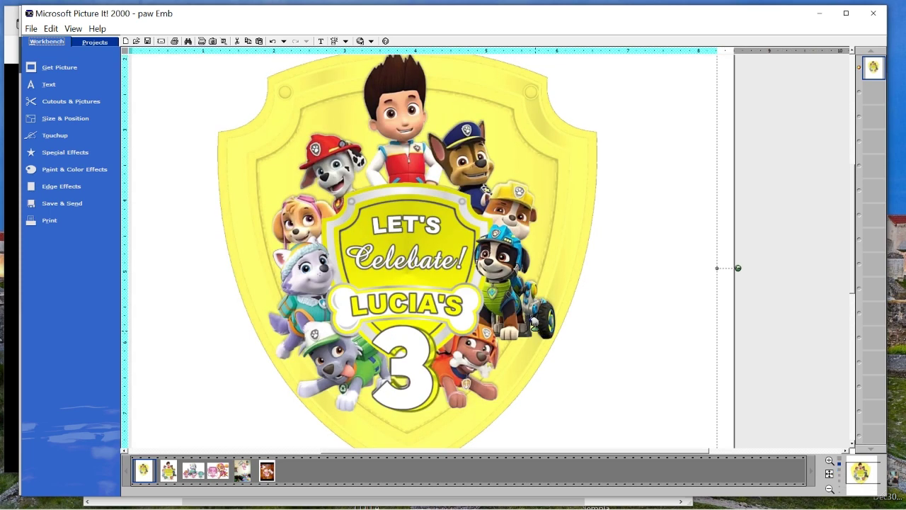
{"action": "scroll", "coordinate": [383, 311], "scroll_direction": "down", "scroll_amount": 2}
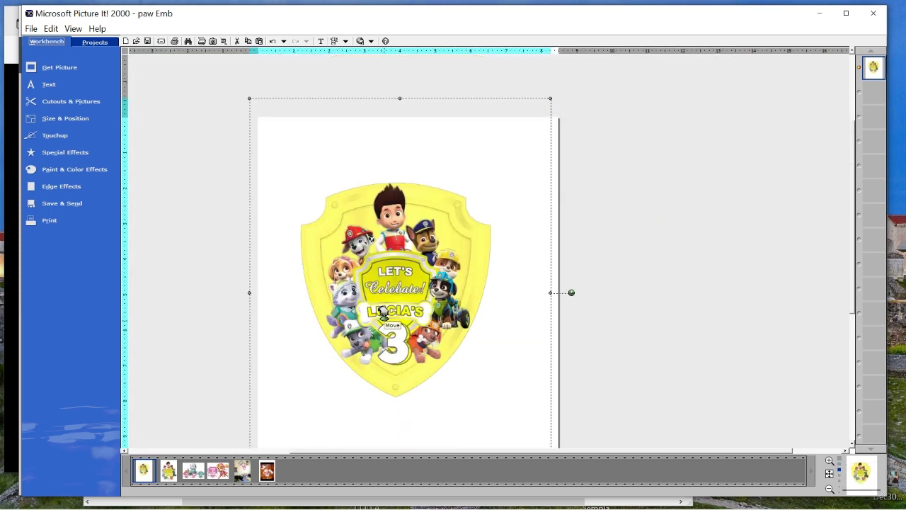
{"action": "left_click_drag", "start_coordinate": [417, 291], "coordinate": [423, 307]}
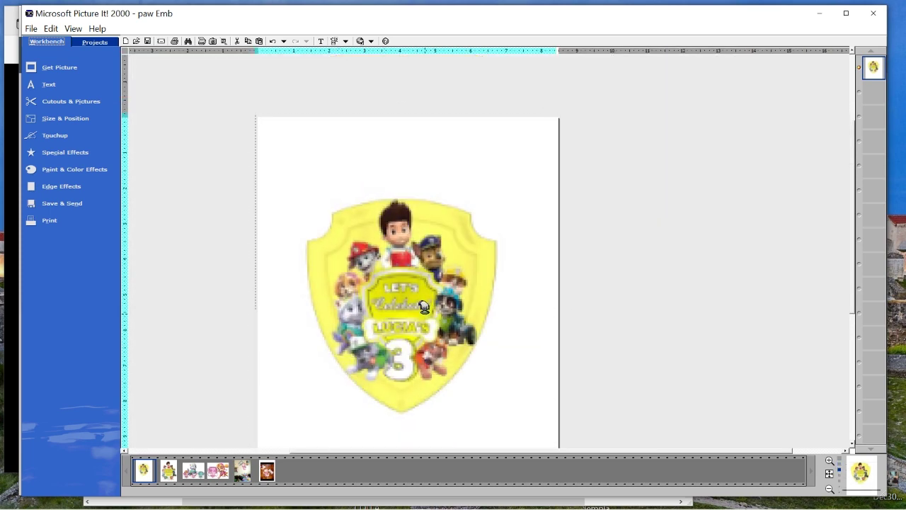
Begin saving a copy of the shield picture with Portable Network Graphics as the file type
{"action": "left_click", "coordinate": [31, 28]}
{"action": "left_click", "coordinate": [56, 110]}
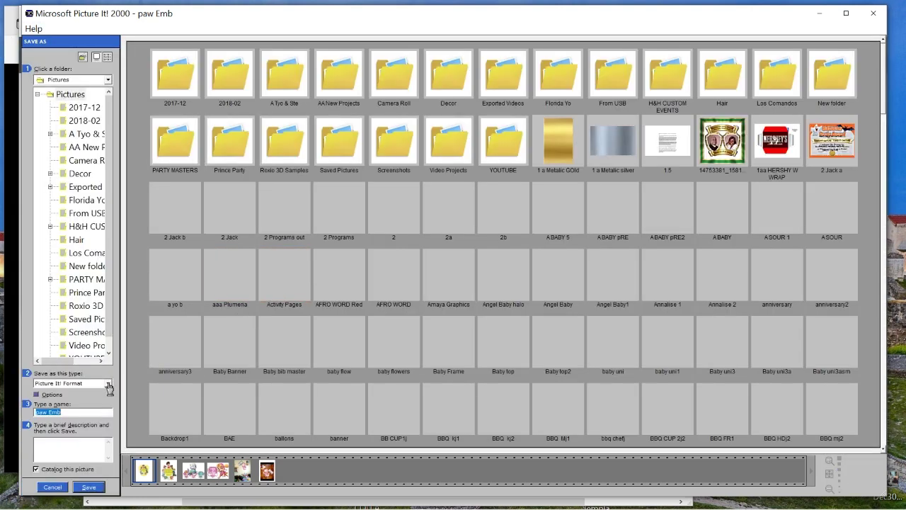
{"action": "left_click", "coordinate": [108, 384]}
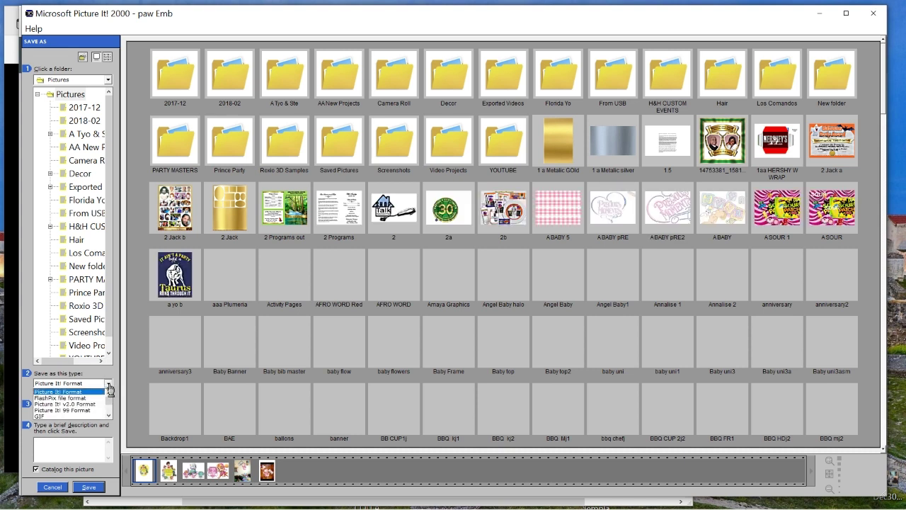
{"action": "left_click", "coordinate": [109, 416]}
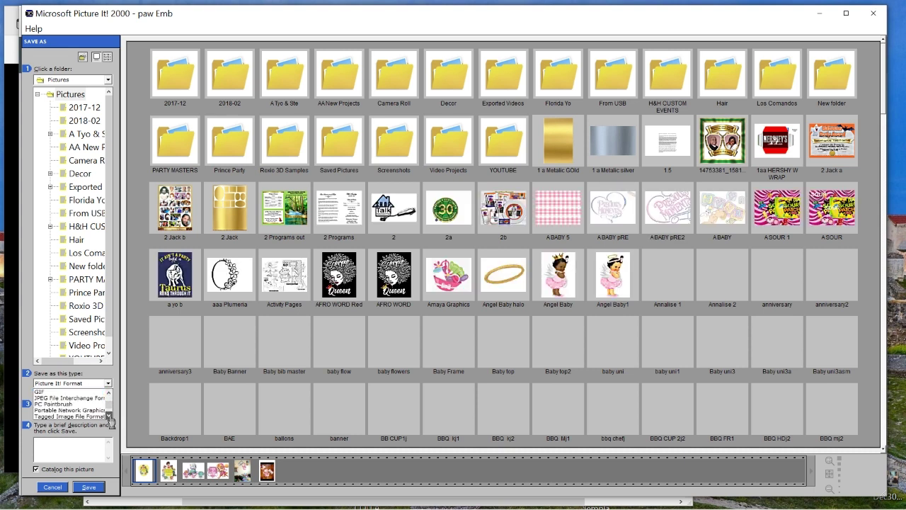
{"action": "left_click", "coordinate": [109, 417]}
{"action": "left_click", "coordinate": [109, 416]}
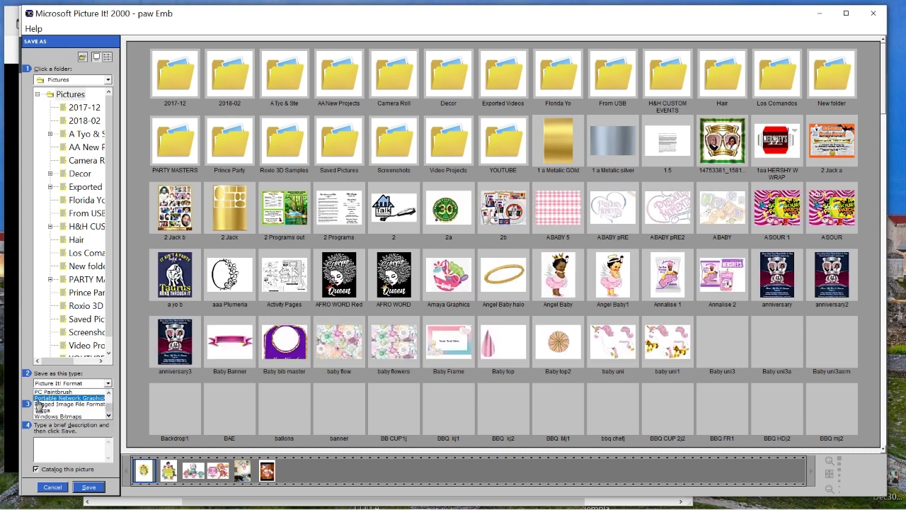
{"action": "left_click", "coordinate": [91, 399]}
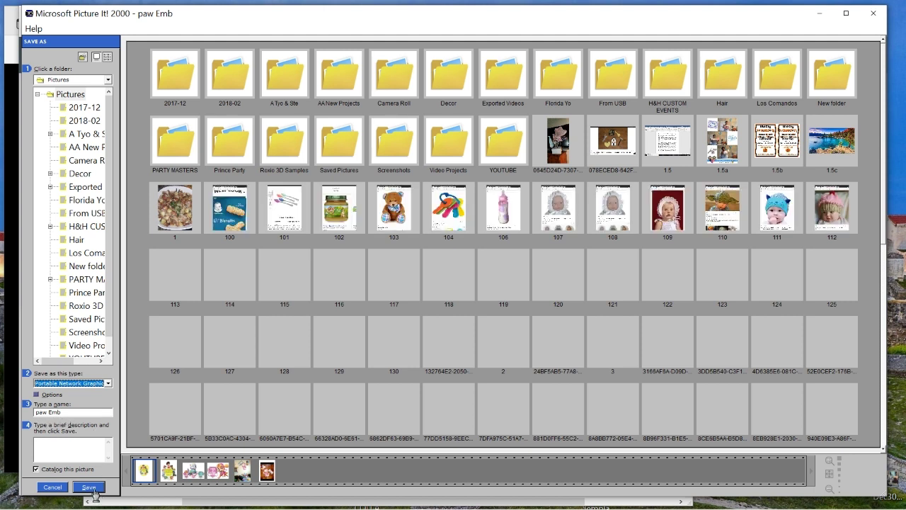
Name the file "paw Emb P", choose the Desktop folder and save it
{"action": "left_click", "coordinate": [68, 413]}
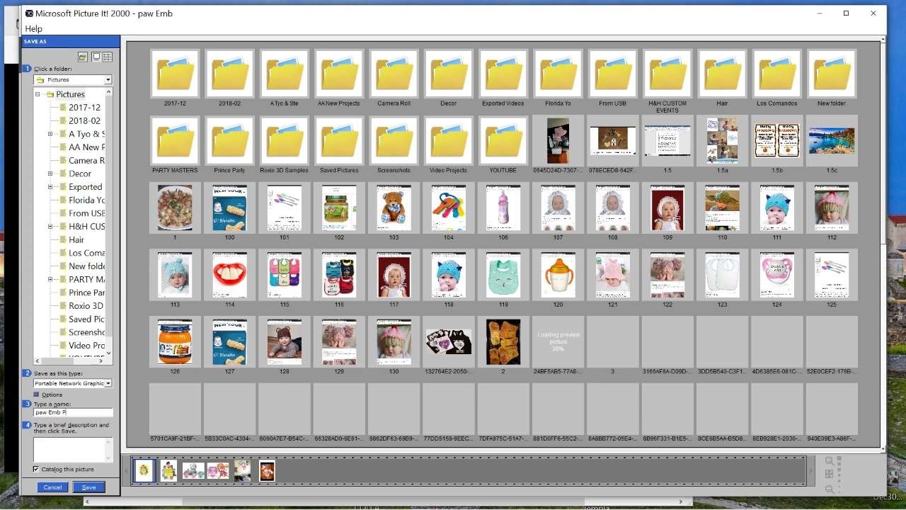
{"action": "type", "text": "P"}
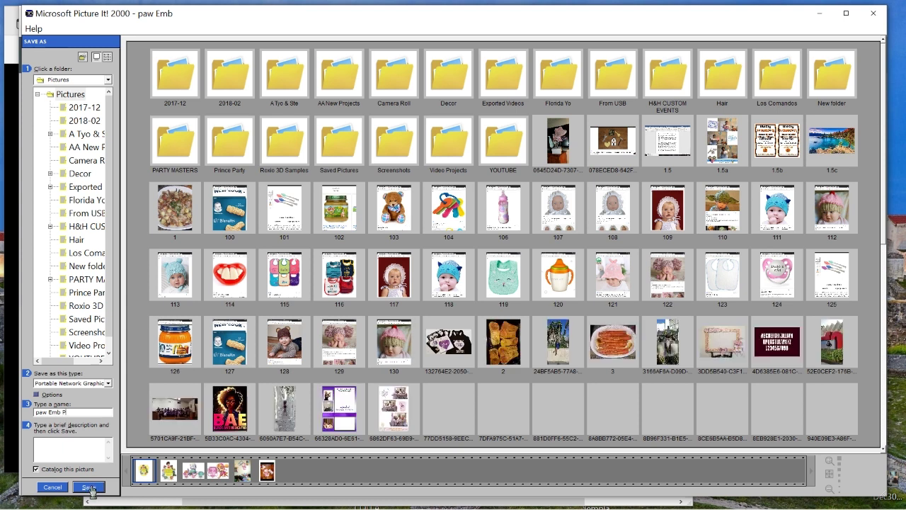
{"action": "left_click", "coordinate": [108, 79]}
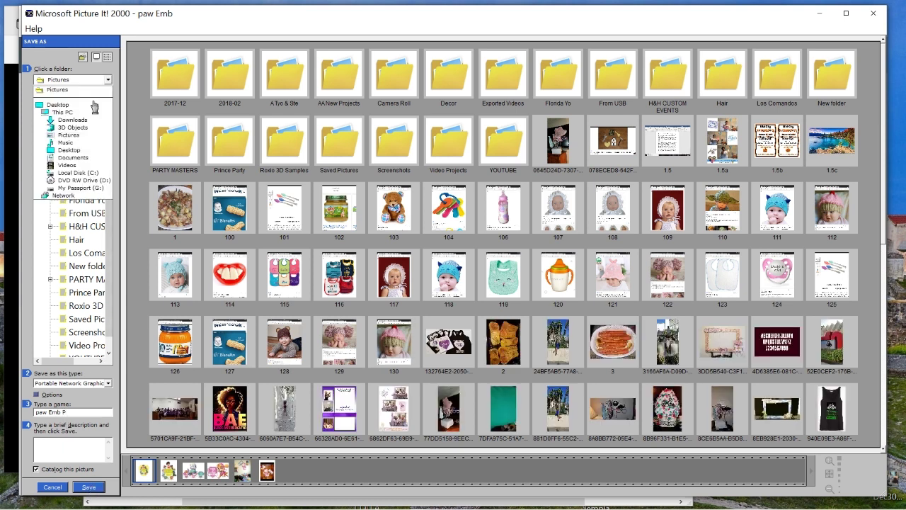
{"action": "left_click", "coordinate": [85, 117]}
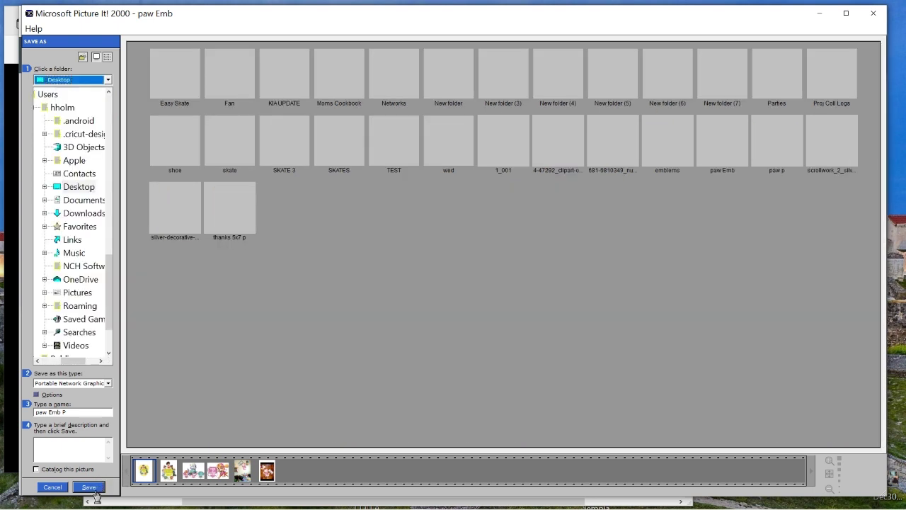
{"action": "left_click", "coordinate": [88, 488]}
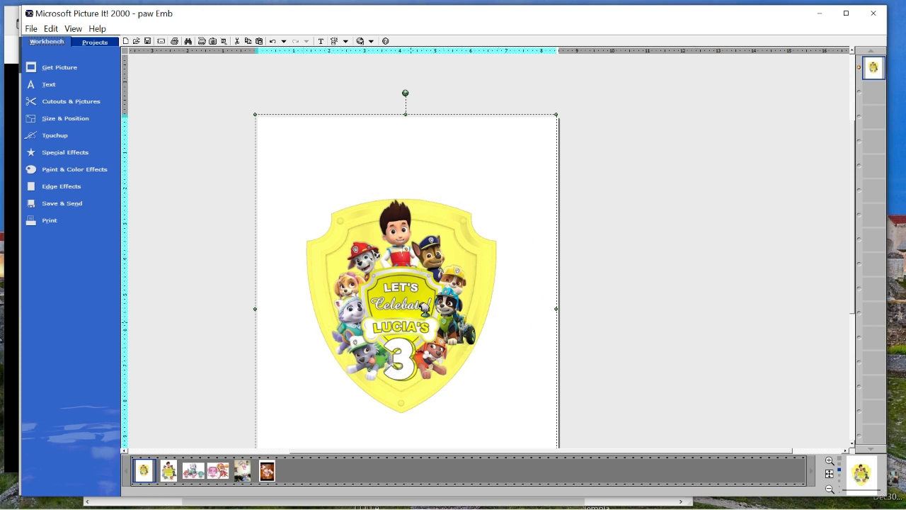
Switch to the open Happy 3rd Birthday picture with the pink shield and the running puppy
{"action": "mouse_move", "coordinate": [220, 479]}
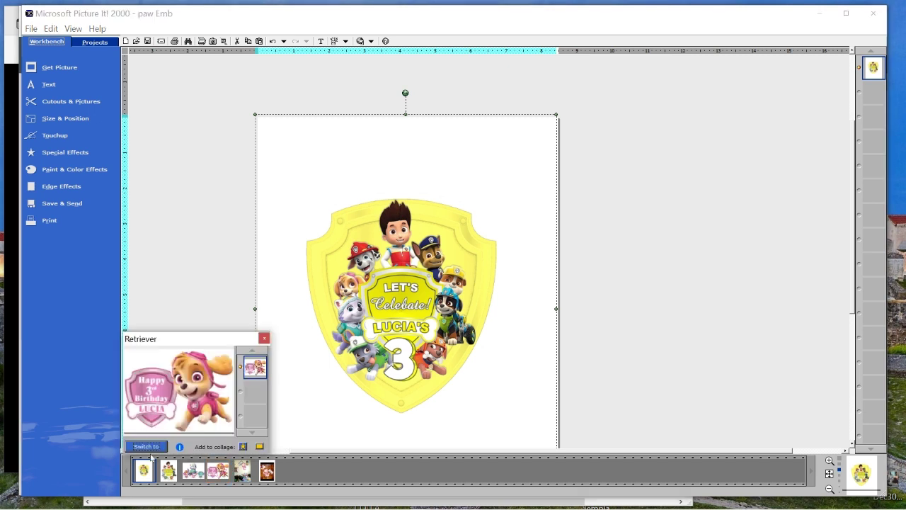
{"action": "left_click", "coordinate": [141, 443]}
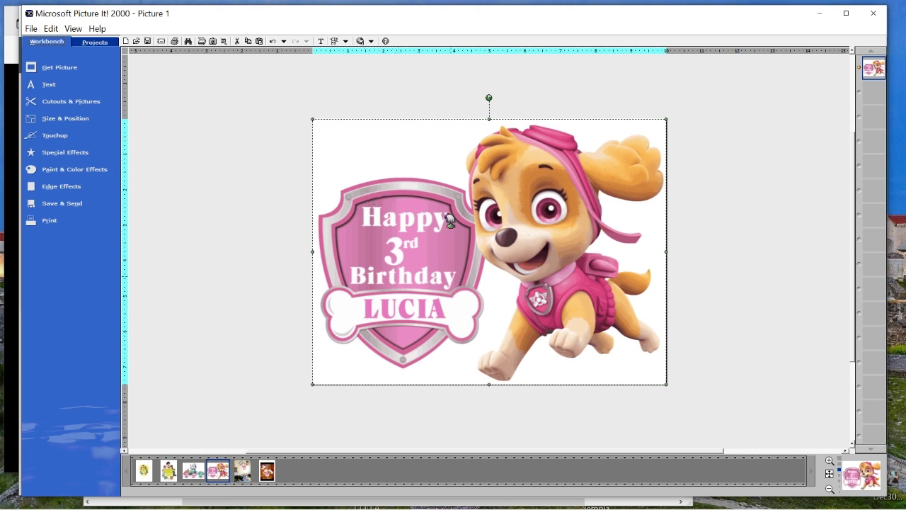
{"action": "scroll", "coordinate": [654, 328], "scroll_direction": "up", "scroll_amount": 2}
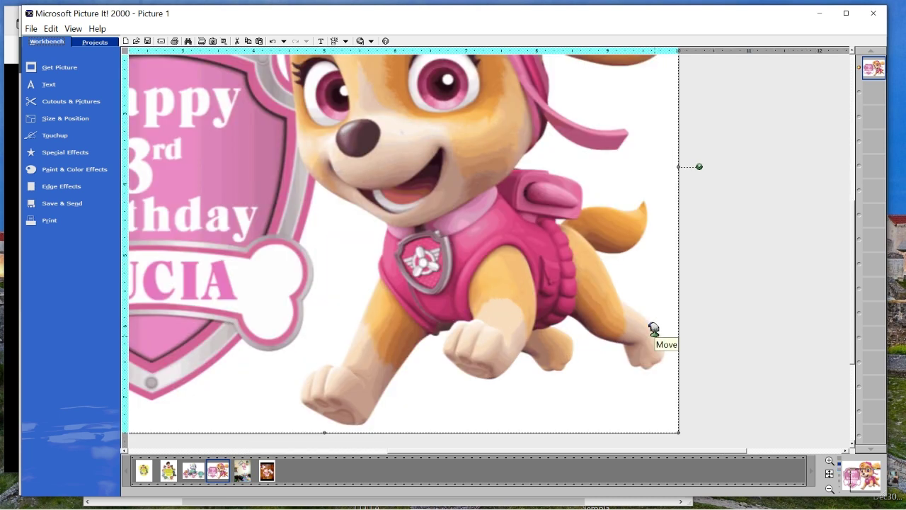
{"action": "left_click", "coordinate": [425, 446]}
{"action": "left_click_drag", "start_coordinate": [427, 453], "coordinate": [354, 453]}
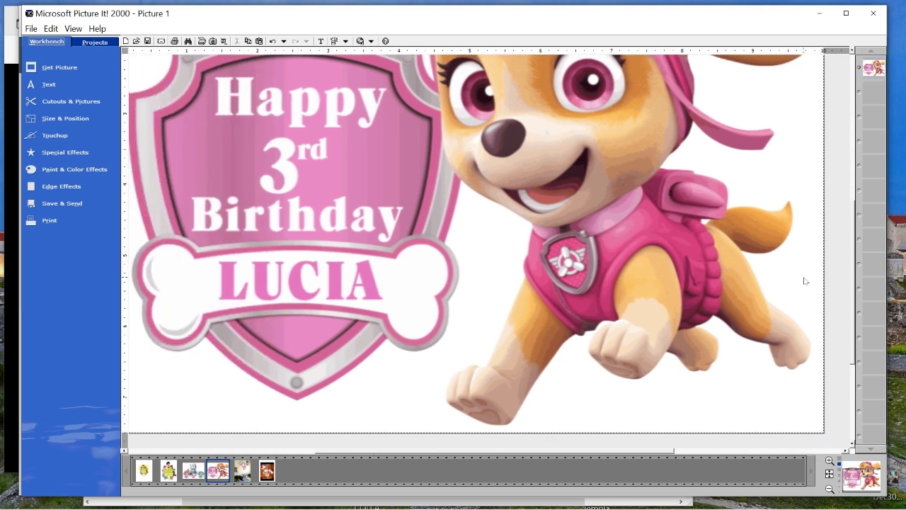
{"action": "left_click_drag", "start_coordinate": [854, 305], "coordinate": [853, 244]}
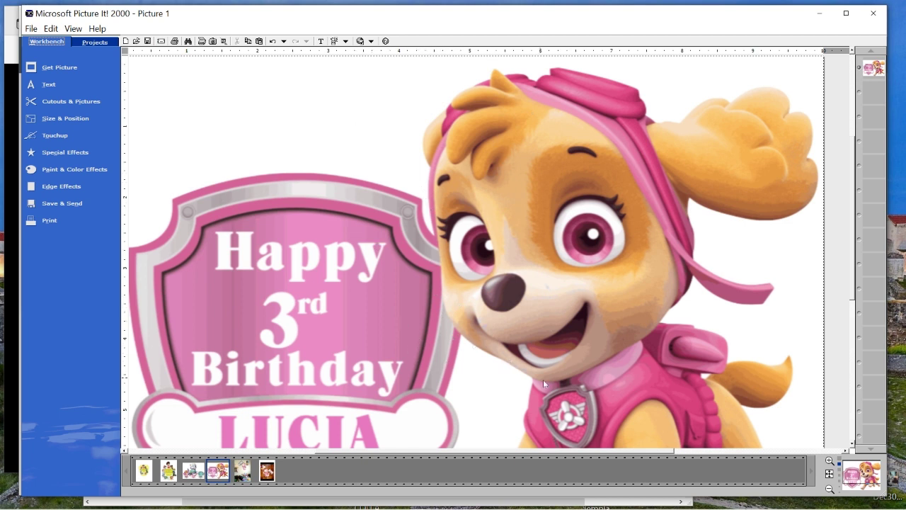
Cut out the puppy's head and upper body by tracing freehand, following the face edge where it meets the pink shield
{"action": "left_click", "coordinate": [61, 104]}
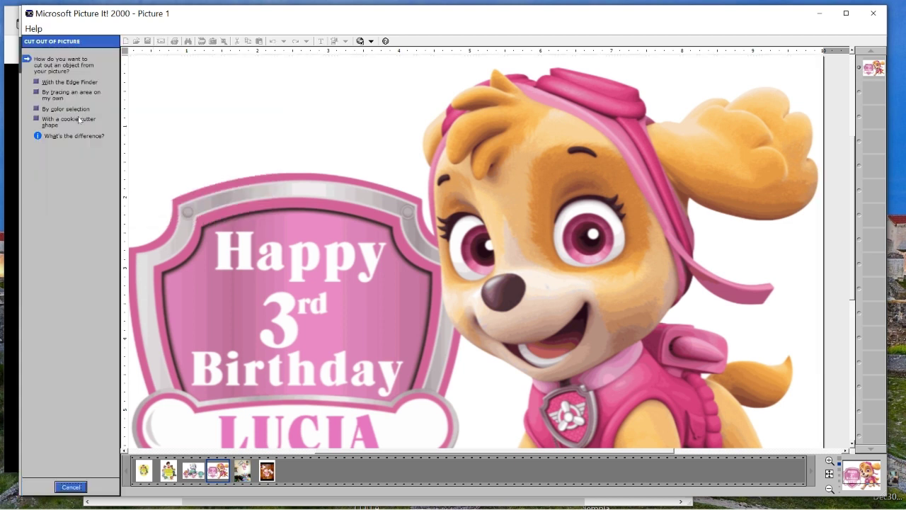
{"action": "left_click", "coordinate": [39, 95]}
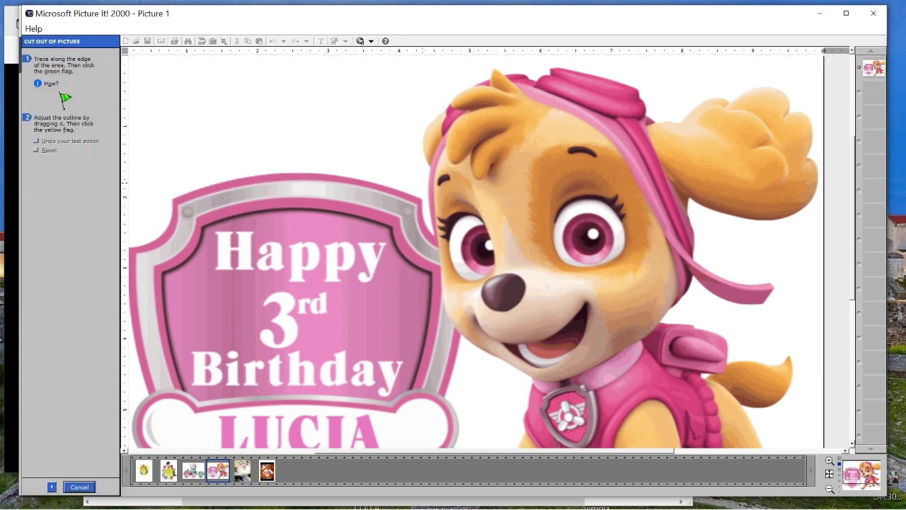
{"action": "left_click_drag", "start_coordinate": [426, 171], "coordinate": [429, 213]}
{"action": "left_click_drag", "start_coordinate": [430, 212], "coordinate": [440, 272]}
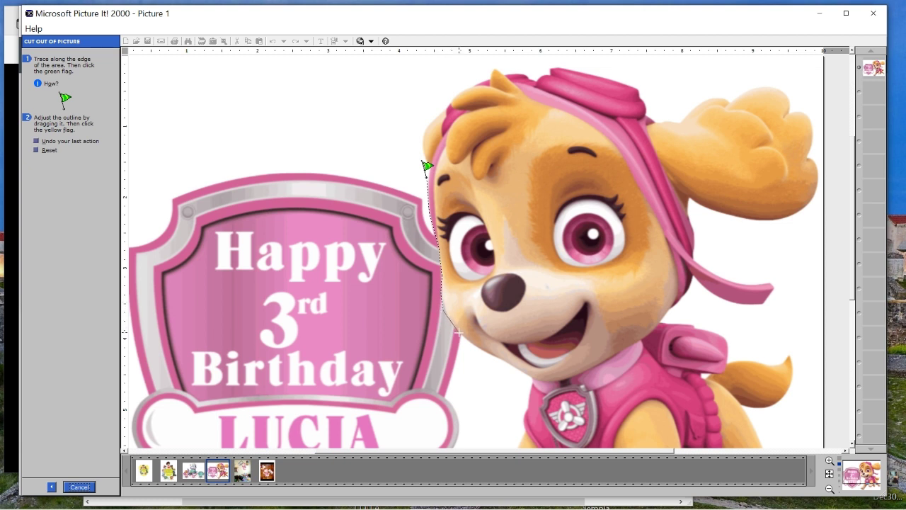
{"action": "mouse_move", "coordinate": [496, 360]}
{"action": "left_mouse_down"}
{"action": "mouse_move", "coordinate": [805, 303]}
{"action": "mouse_move", "coordinate": [751, 23]}
{"action": "left_mouse_up"}
{"action": "left_click", "coordinate": [427, 168]}
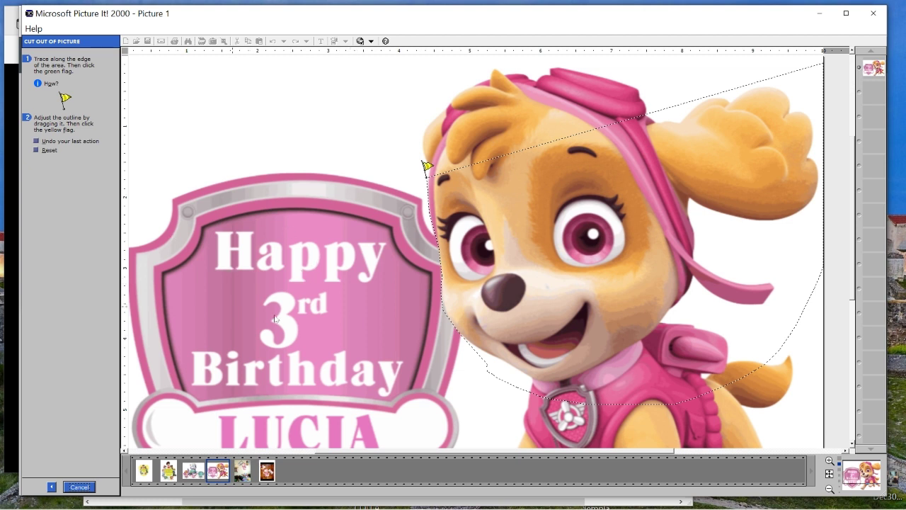
{"action": "left_click", "coordinate": [428, 168]}
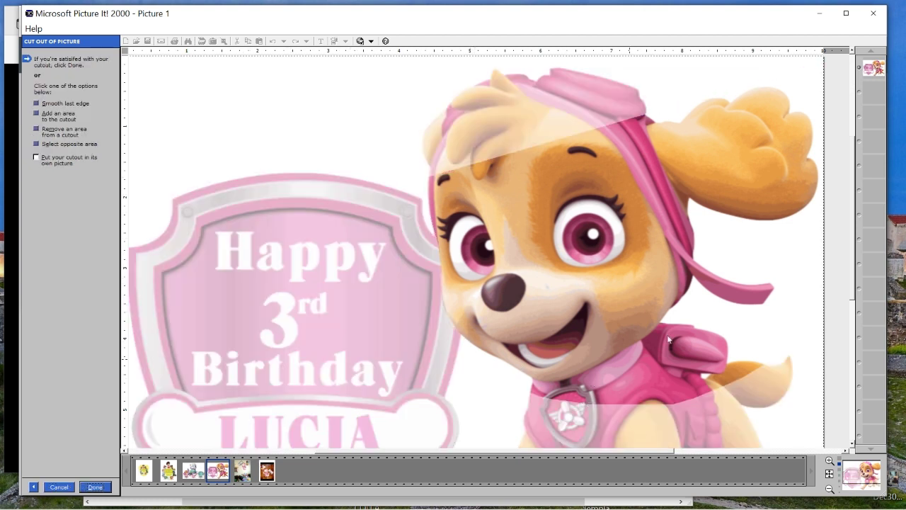
{"action": "left_click", "coordinate": [95, 487]}
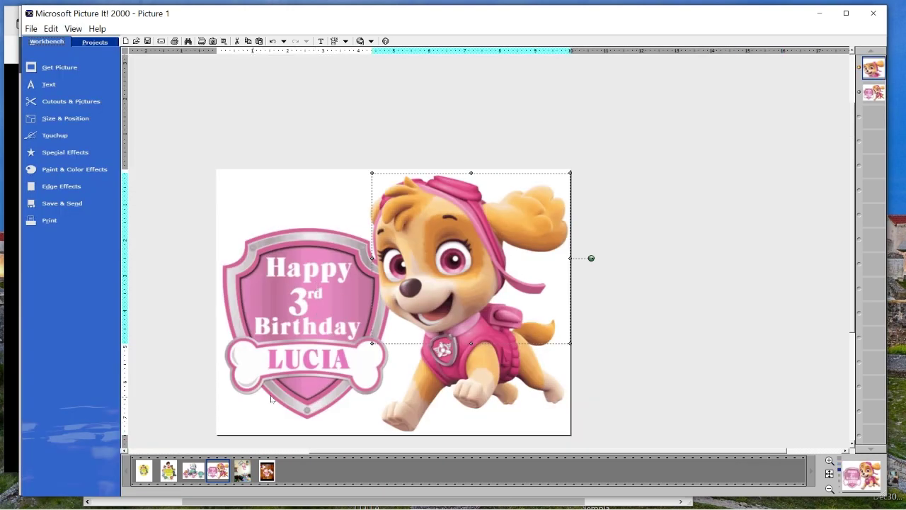
Add the yellow shield from the paw Emb picture to the collage and place it at the pink shield's upper corner
{"action": "mouse_move", "coordinate": [145, 473]}
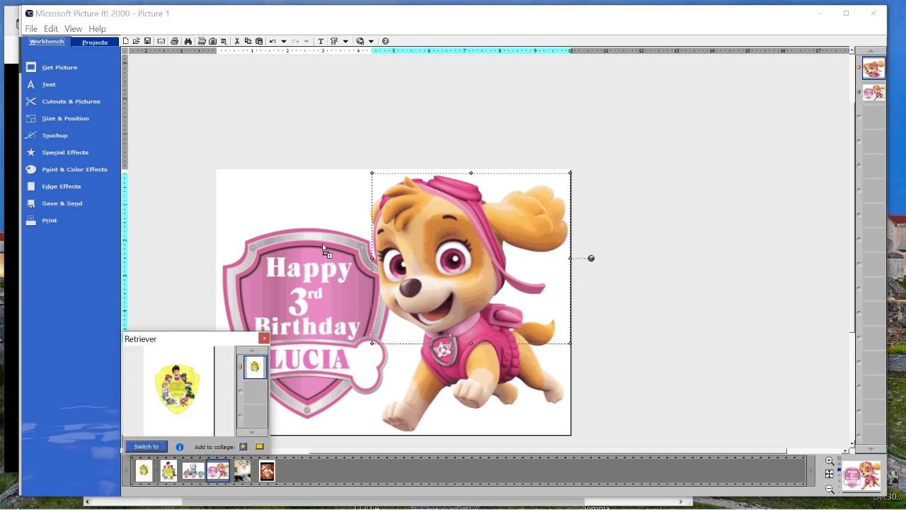
{"action": "left_click", "coordinate": [328, 281]}
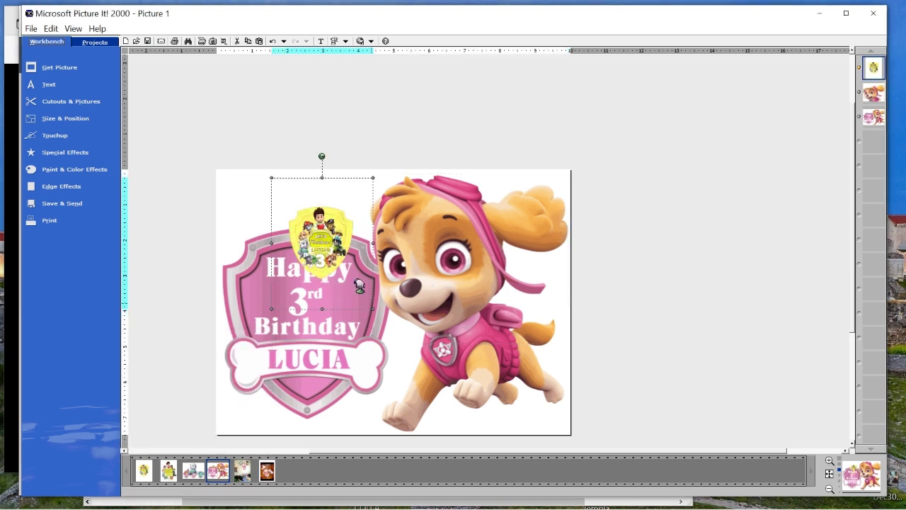
{"action": "left_click_drag", "start_coordinate": [327, 256], "coordinate": [275, 266]}
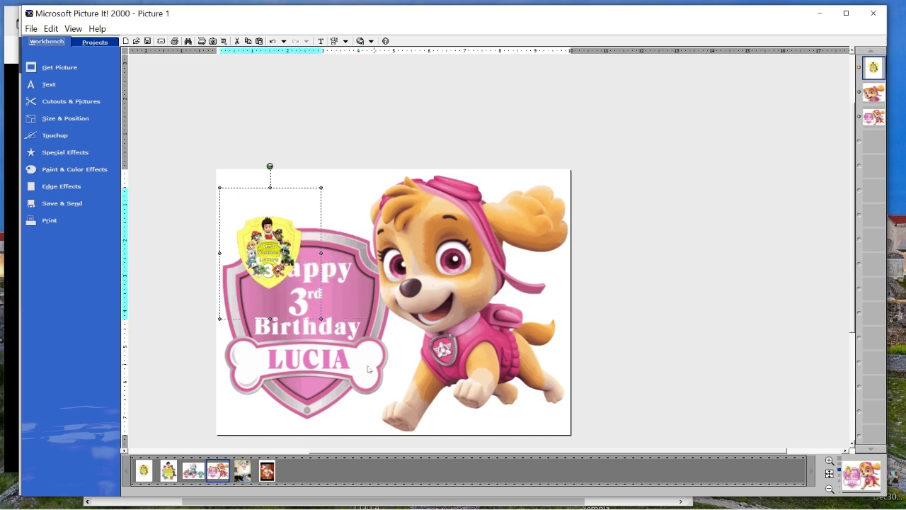
Enlarge the yellow shield to about the pink shield's size and position it to cover the pink one
{"action": "left_click_drag", "start_coordinate": [331, 328], "coordinate": [484, 448]}
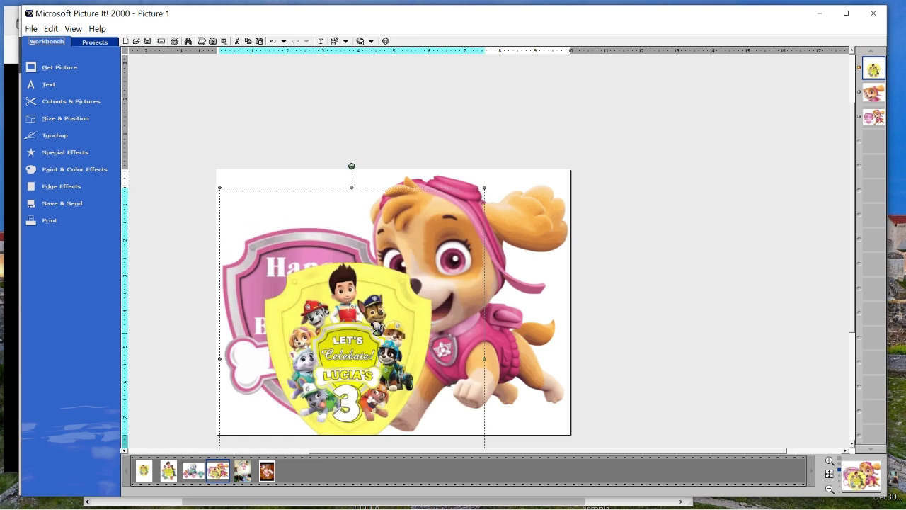
{"action": "left_click_drag", "start_coordinate": [386, 331], "coordinate": [336, 293]}
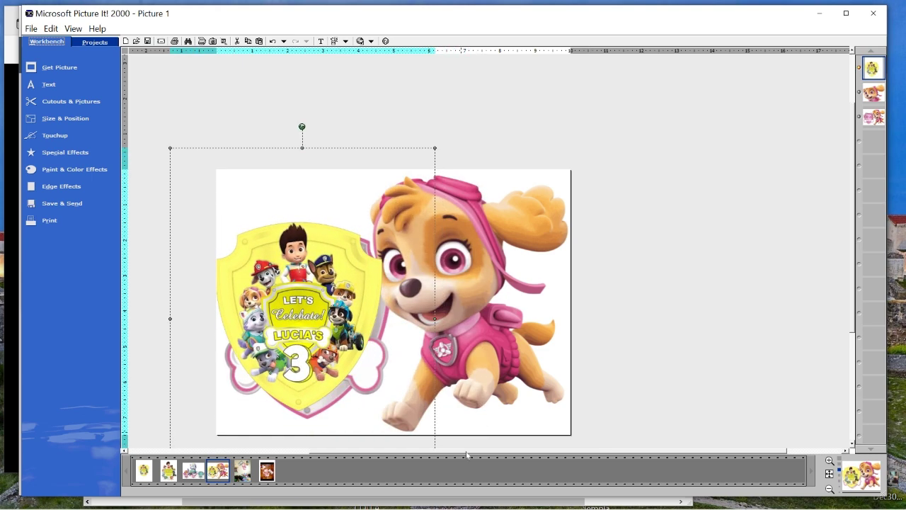
{"action": "left_click_drag", "start_coordinate": [281, 296], "coordinate": [289, 298]}
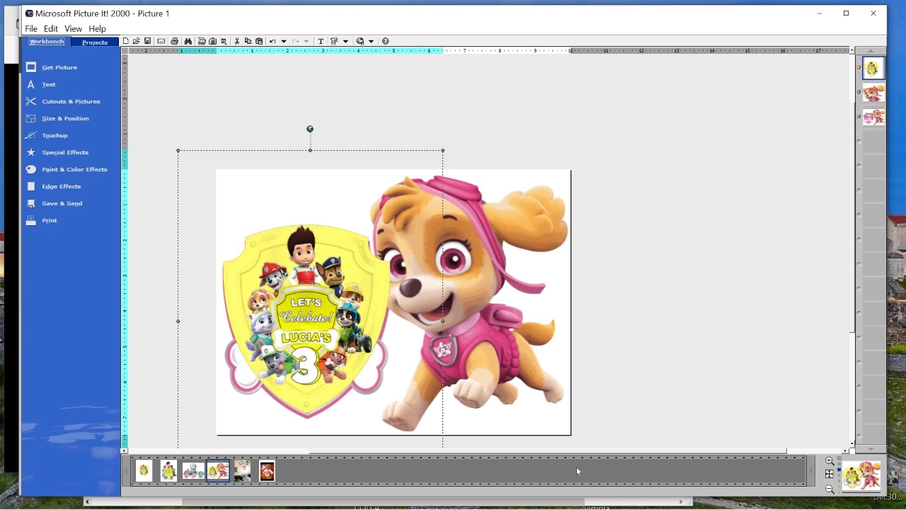
{"action": "left_click_drag", "start_coordinate": [853, 260], "coordinate": [853, 310]}
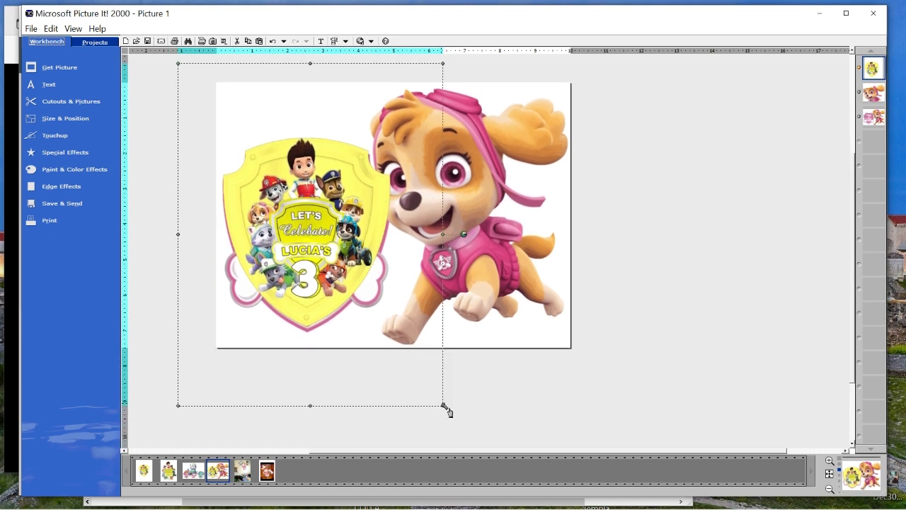
{"action": "left_click_drag", "start_coordinate": [444, 408], "coordinate": [449, 400]}
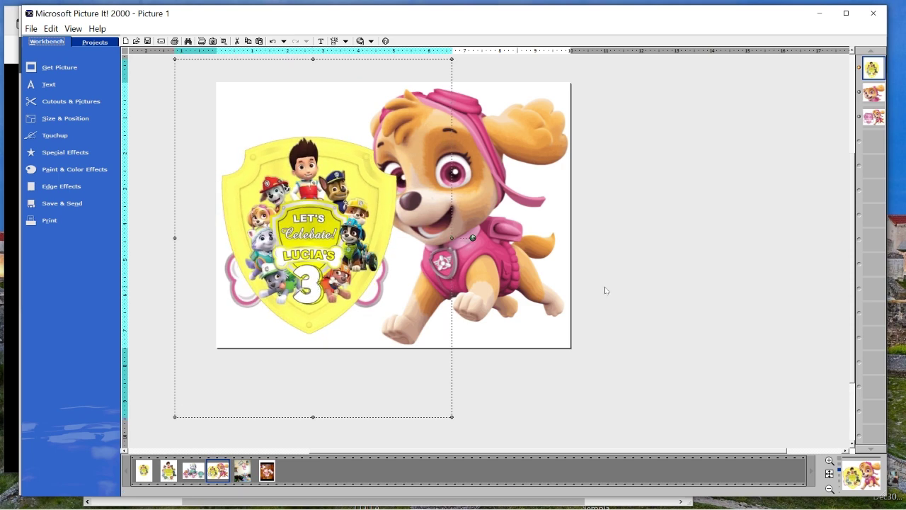
{"action": "left_click", "coordinate": [791, 227]}
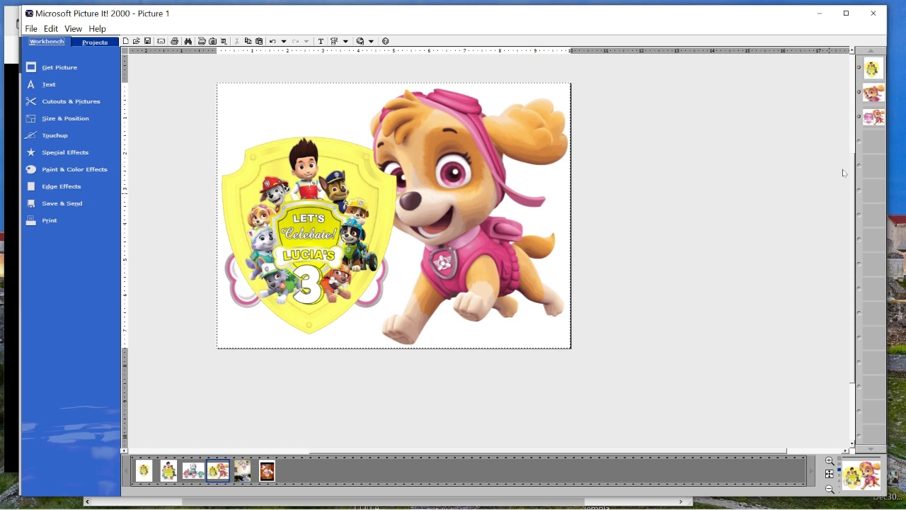
Move the yellow shield below the puppy cutout in the stack so the puppy's face overlaps it
{"action": "left_click", "coordinate": [875, 96]}
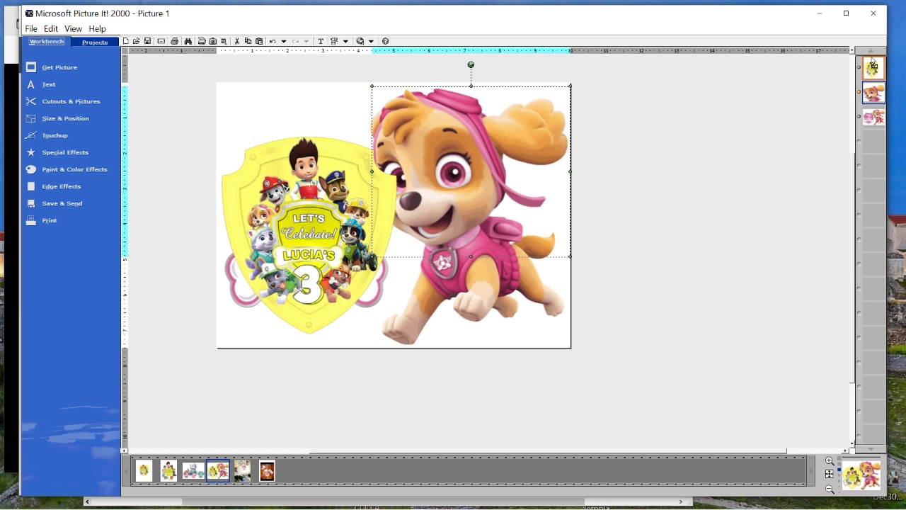
{"action": "left_click_drag", "start_coordinate": [872, 65], "coordinate": [873, 94]}
{"action": "left_click", "coordinate": [701, 283]}
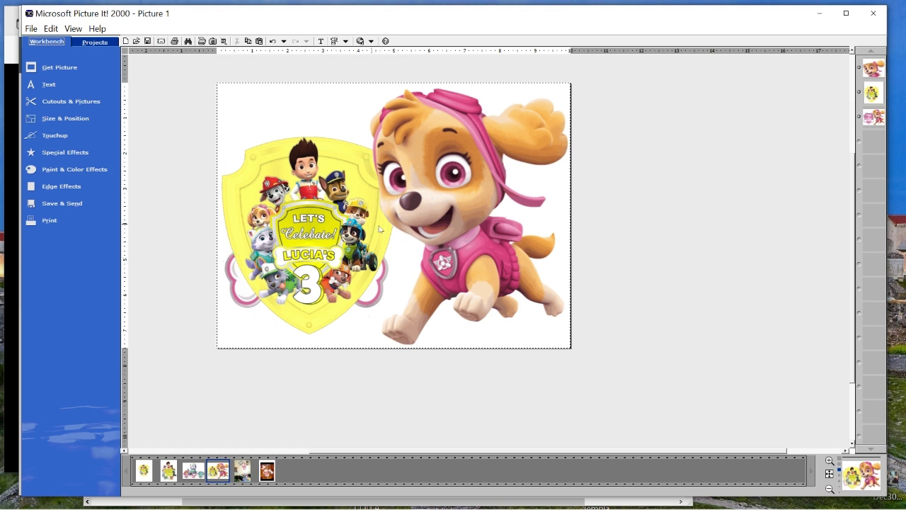
Add a circle filled with white as a colored shape to the collage
{"action": "left_click", "coordinate": [82, 102]}
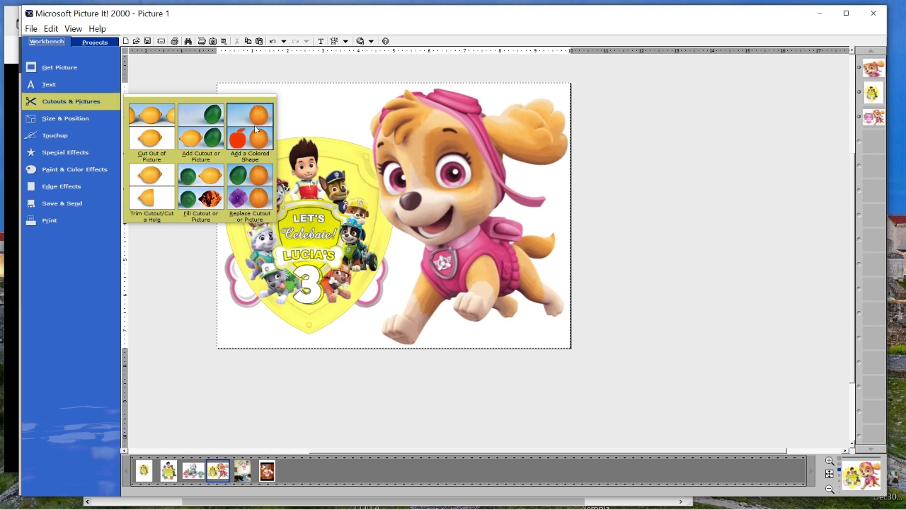
{"action": "left_click", "coordinate": [257, 130]}
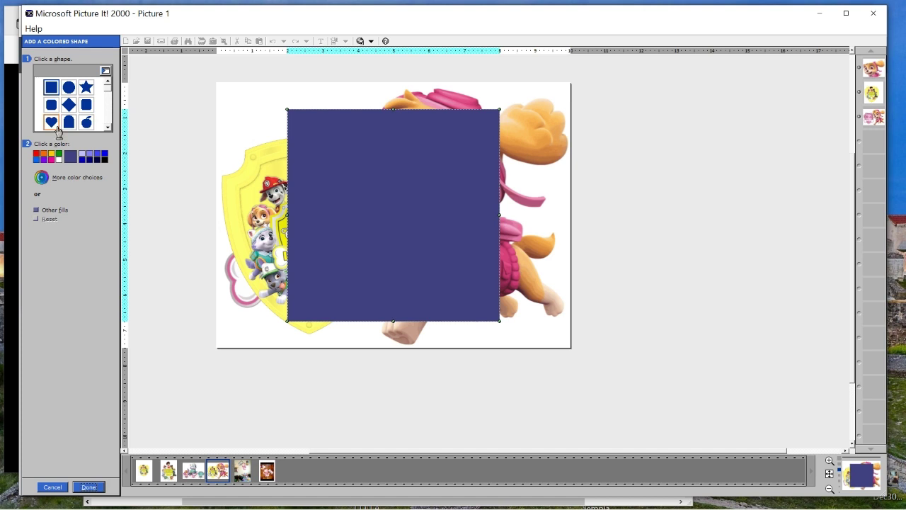
{"action": "left_click", "coordinate": [69, 87]}
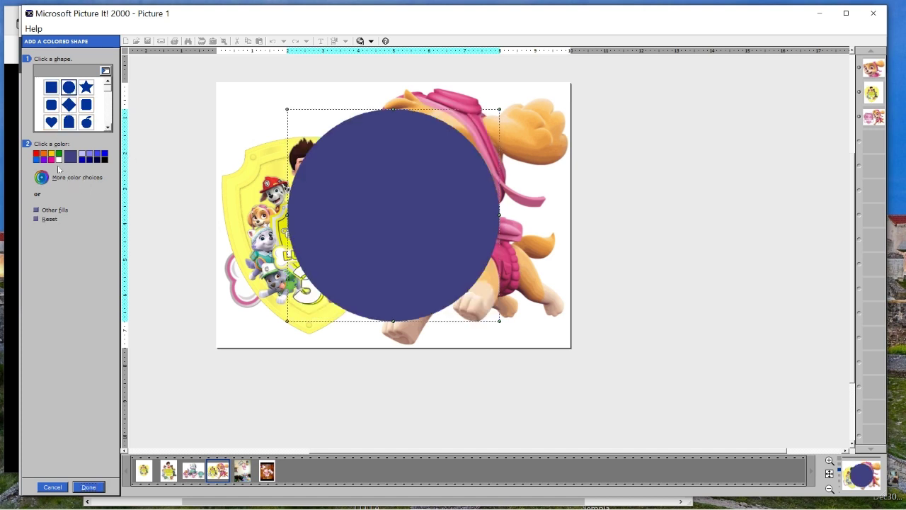
{"action": "left_click", "coordinate": [58, 162]}
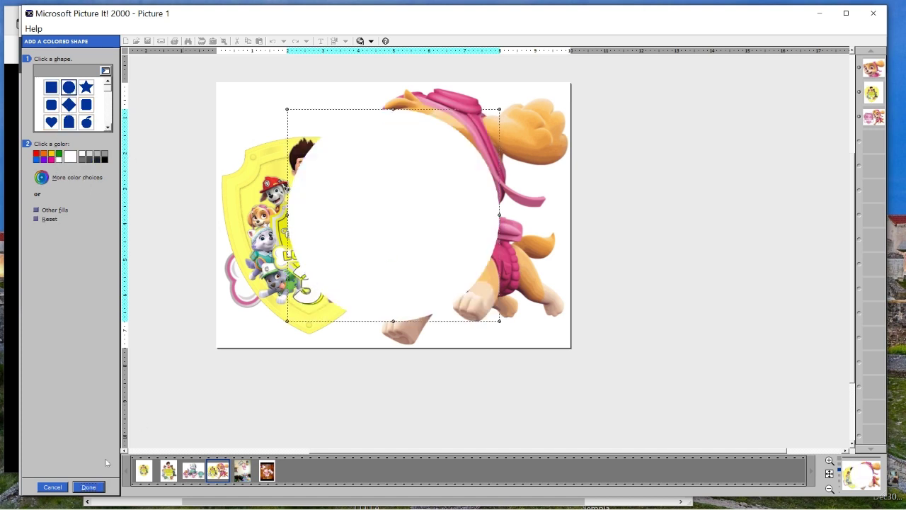
{"action": "left_click", "coordinate": [88, 487]}
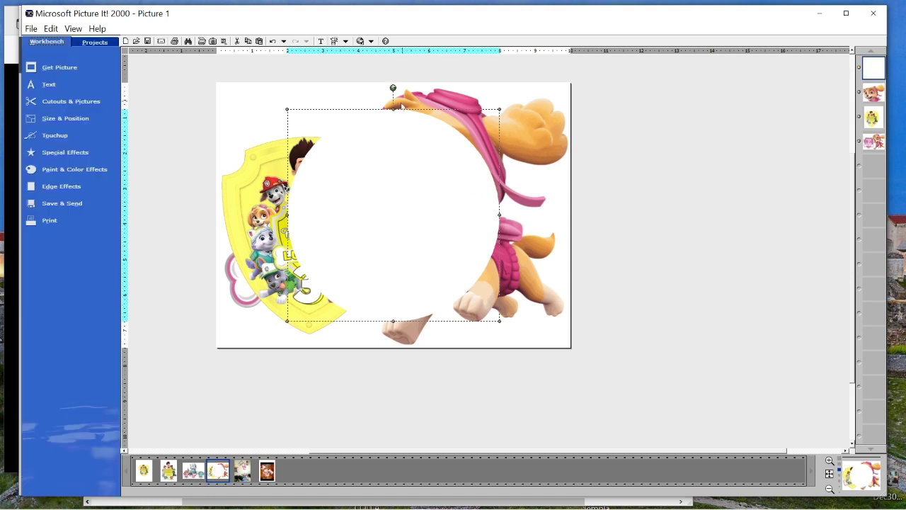
Flatten the white circle into an oval covering the pink bone ends and move it below the yellow shield in the stack
{"action": "left_click_drag", "start_coordinate": [394, 109], "coordinate": [394, 188]}
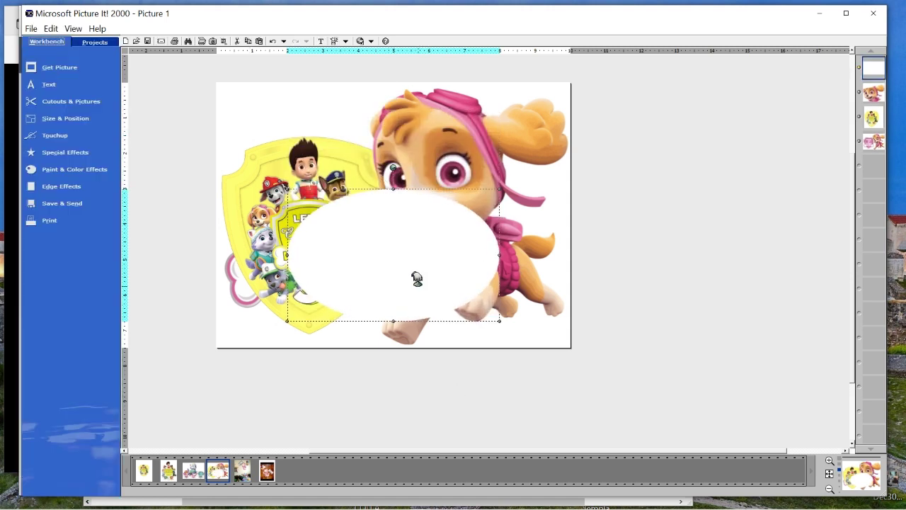
{"action": "left_click_drag", "start_coordinate": [417, 278], "coordinate": [311, 294]}
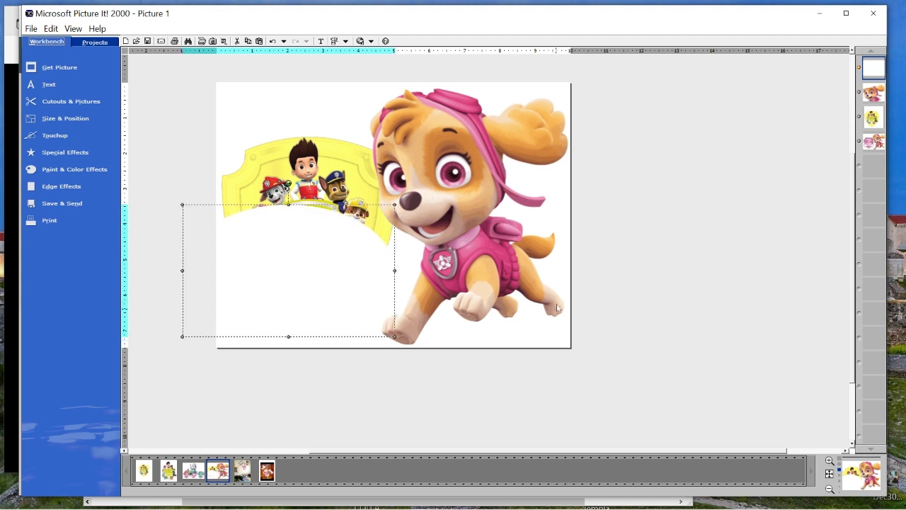
{"action": "left_click", "coordinate": [316, 297]}
{"action": "left_click", "coordinate": [314, 297]}
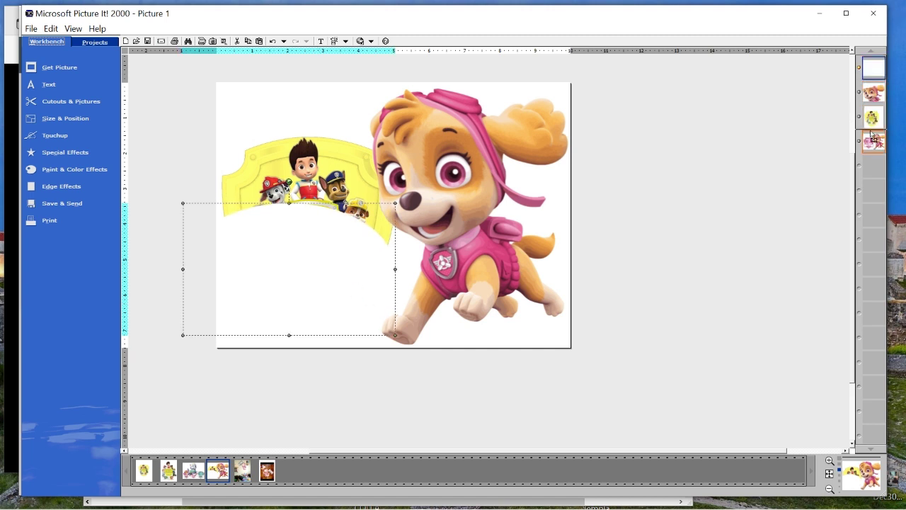
{"action": "left_click_drag", "start_coordinate": [873, 138], "coordinate": [872, 134]}
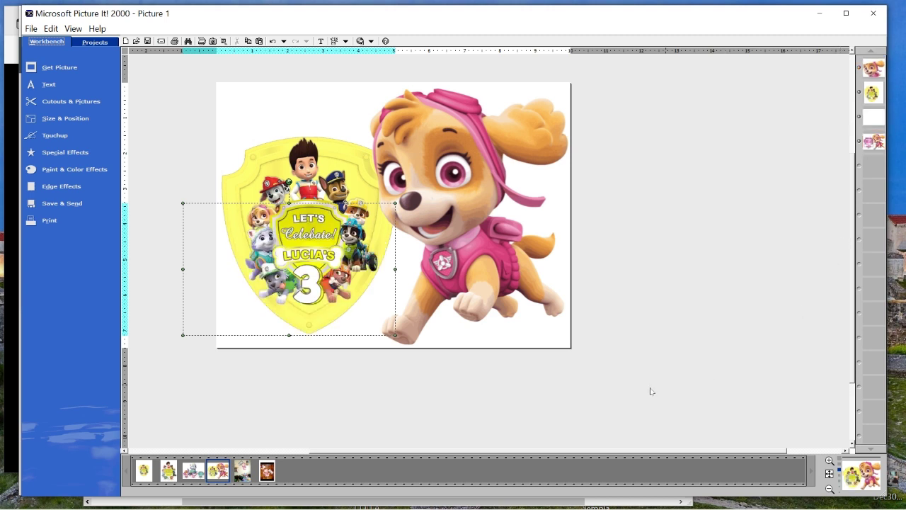
{"action": "left_click", "coordinate": [280, 342]}
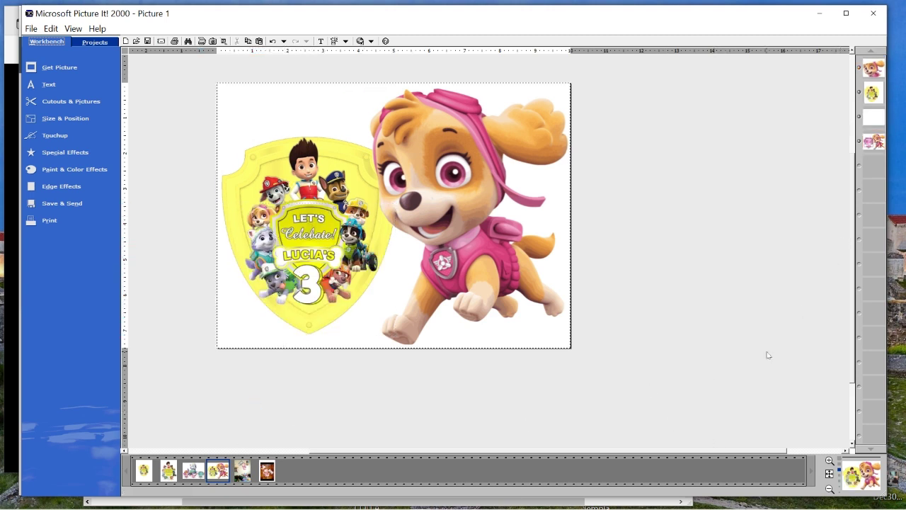
Start a cutout of the shield and puppy collage by color selection
{"action": "left_click", "coordinate": [61, 101]}
{"action": "left_click", "coordinate": [140, 129]}
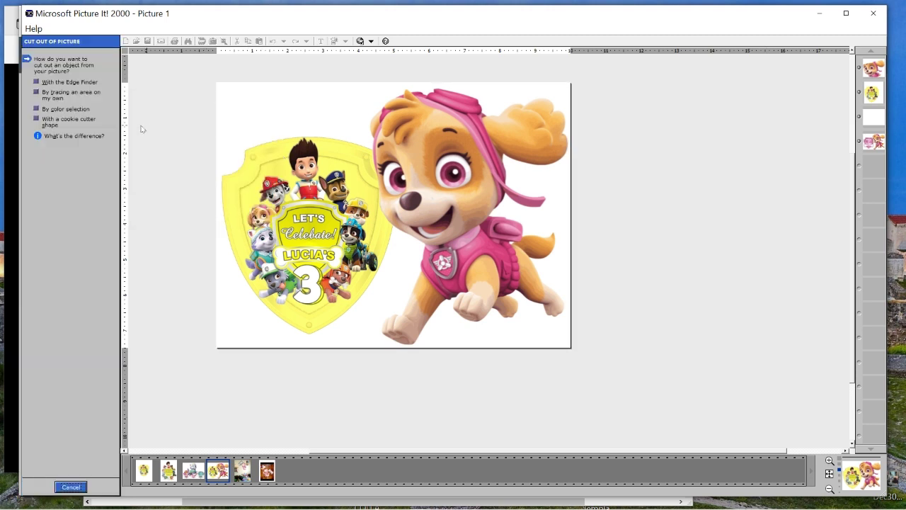
{"action": "left_click", "coordinate": [36, 109]}
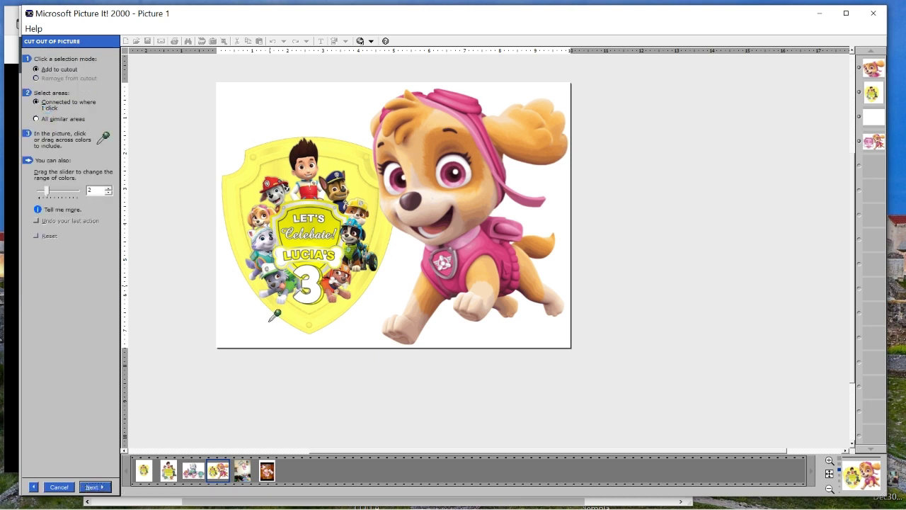
Try selecting the connected white background at color ranges 2 and 1, resetting the selection each time
{"action": "left_click", "coordinate": [260, 312]}
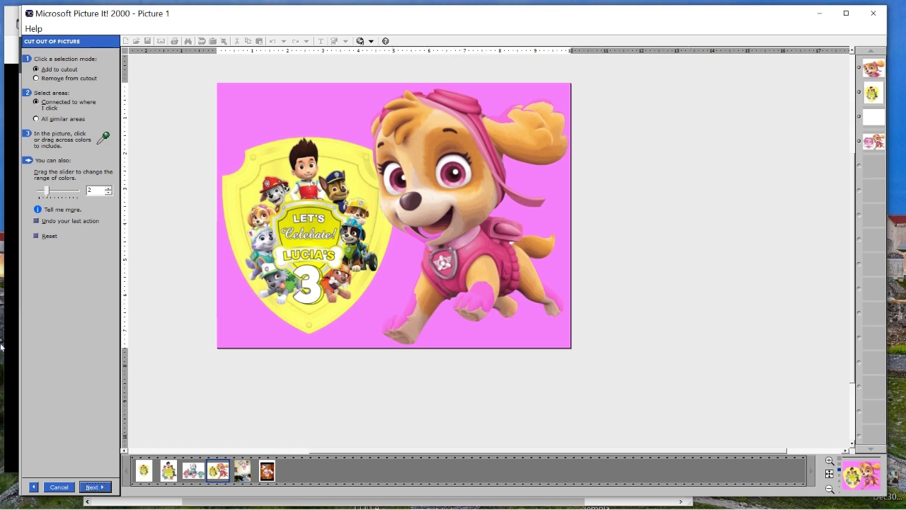
{"action": "left_click_drag", "start_coordinate": [47, 191], "coordinate": [42, 192]}
{"action": "left_click", "coordinate": [40, 238]}
{"action": "left_click", "coordinate": [386, 283]}
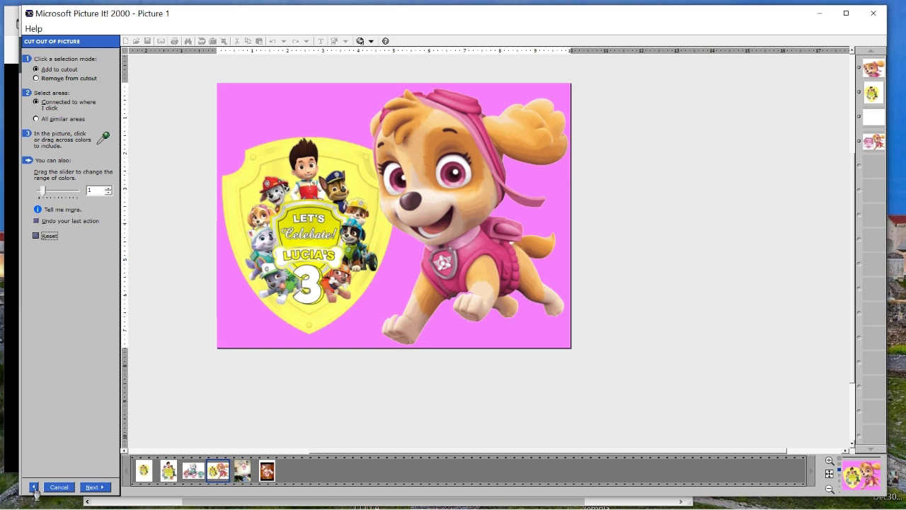
{"action": "left_click", "coordinate": [39, 236]}
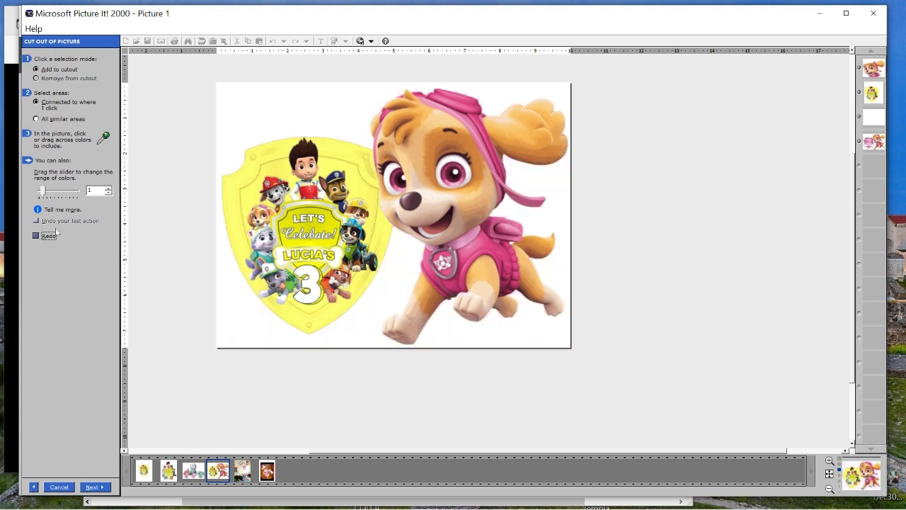
Set the color range to 0, select the connected white background, and finish the cutout with the opposite area
{"action": "left_click_drag", "start_coordinate": [44, 192], "coordinate": [11, 205]}
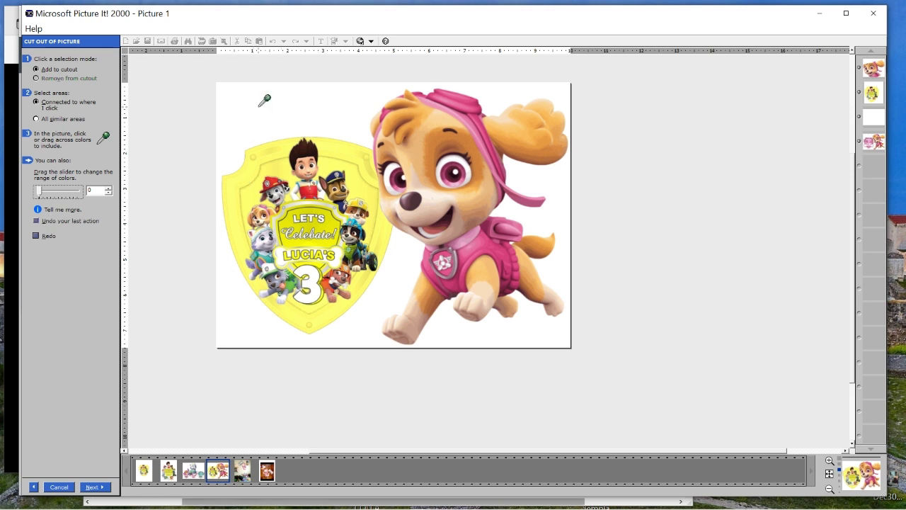
{"action": "left_click_drag", "start_coordinate": [264, 101], "coordinate": [307, 90]}
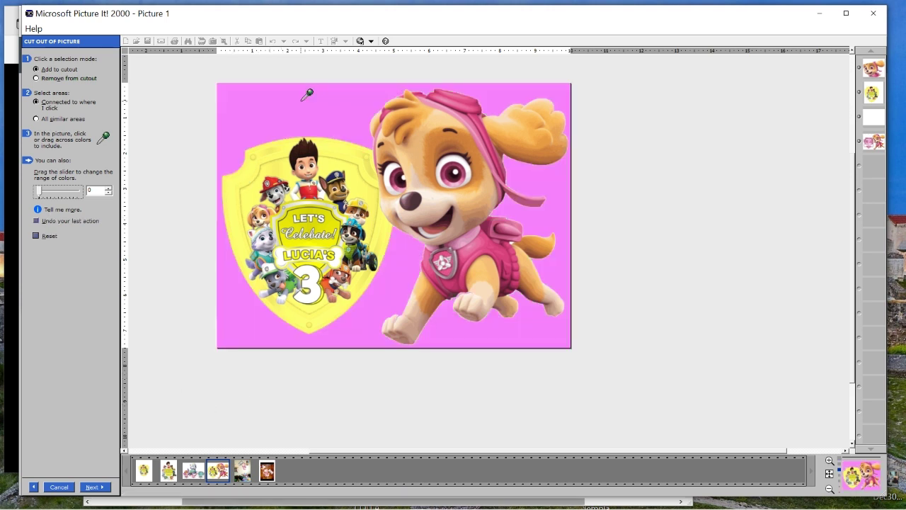
{"action": "left_click", "coordinate": [94, 487]}
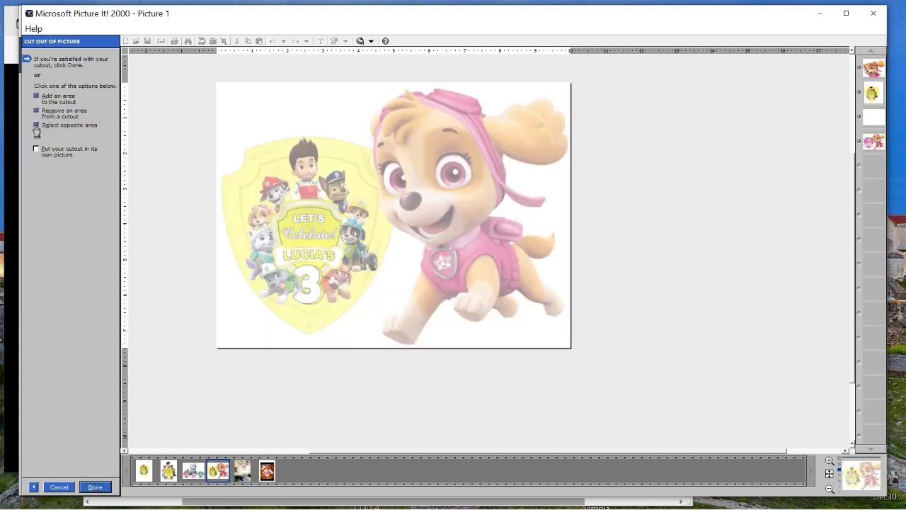
{"action": "left_click", "coordinate": [36, 125]}
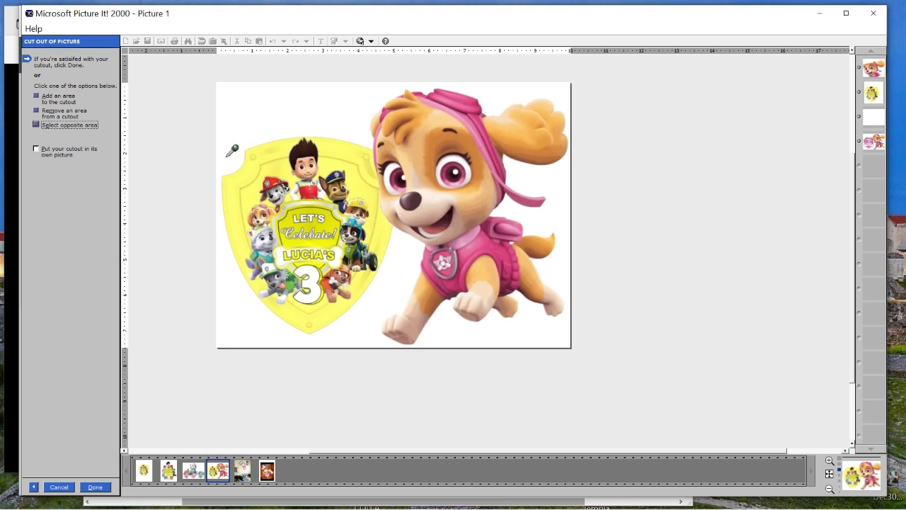
{"action": "left_click", "coordinate": [95, 488]}
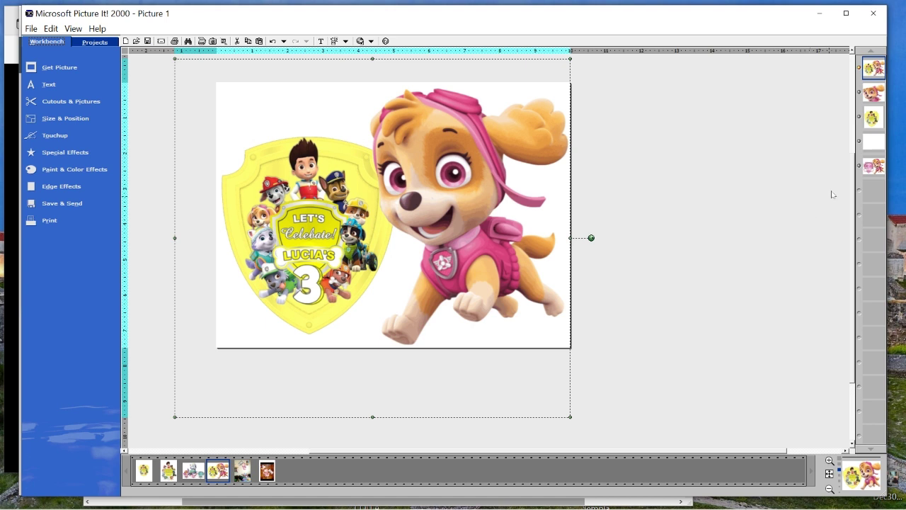
Delete the original pink-shield picture, white oval, yellow shield and puppy cutout from the stack, and nudge the combined cutout slightly up and left
{"action": "right_click", "coordinate": [874, 166]}
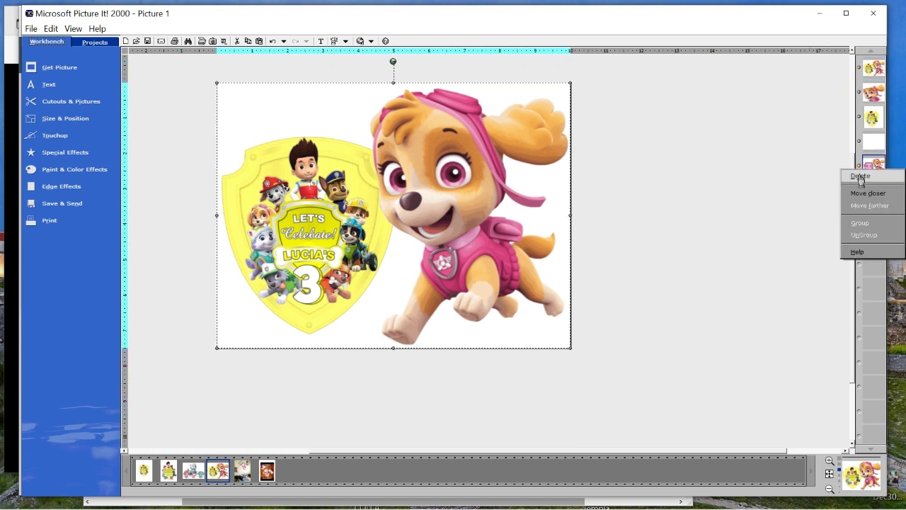
{"action": "left_click", "coordinate": [860, 177]}
{"action": "right_click", "coordinate": [873, 144]}
{"action": "left_click", "coordinate": [863, 152]}
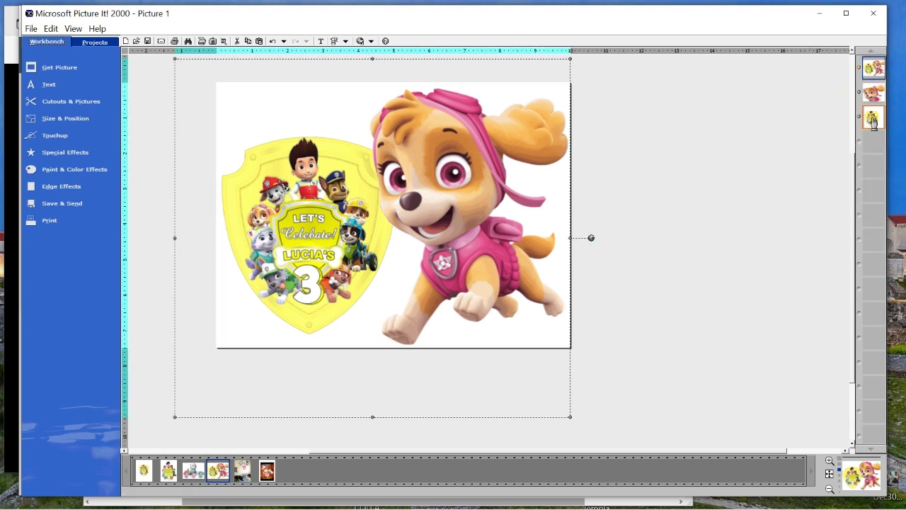
{"action": "right_click", "coordinate": [872, 122]}
{"action": "left_click", "coordinate": [861, 130]}
{"action": "right_click", "coordinate": [871, 94]}
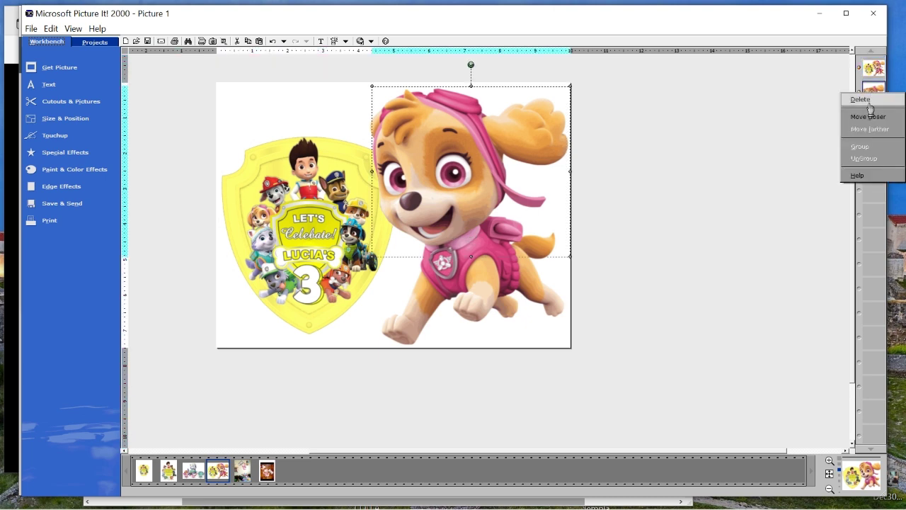
{"action": "left_click", "coordinate": [860, 100]}
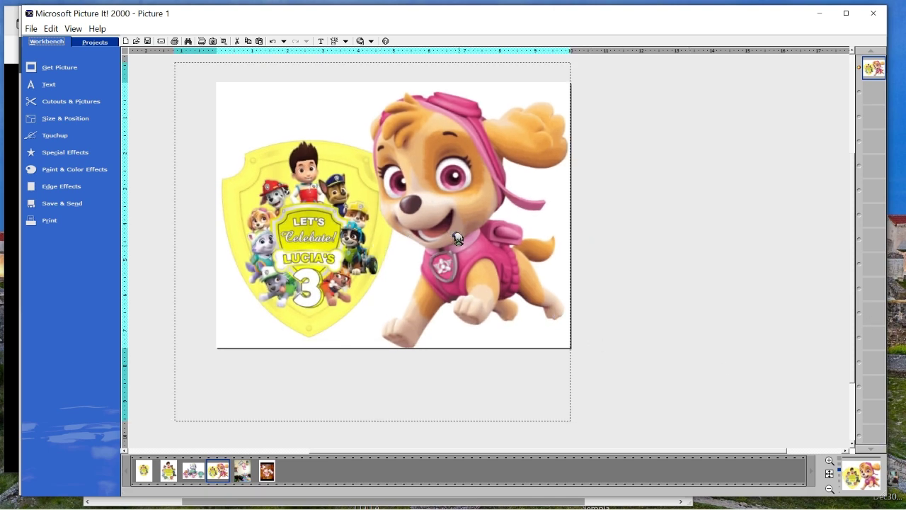
{"action": "left_click_drag", "start_coordinate": [458, 238], "coordinate": [458, 234]}
{"action": "left_click_drag", "start_coordinate": [457, 234], "coordinate": [456, 234]}
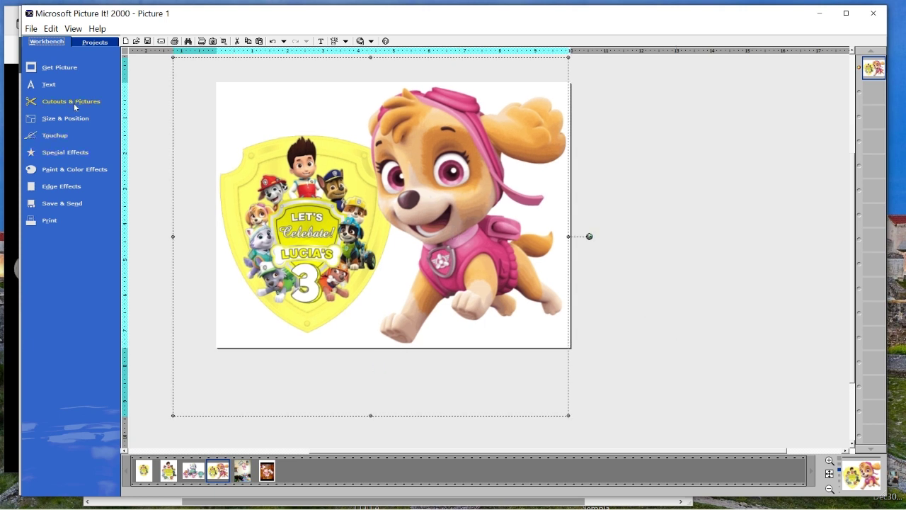
Save the combined cutout to the Desktop in Portable Network Graphics format under the name "Paw Wall"
{"action": "left_click", "coordinate": [32, 29]}
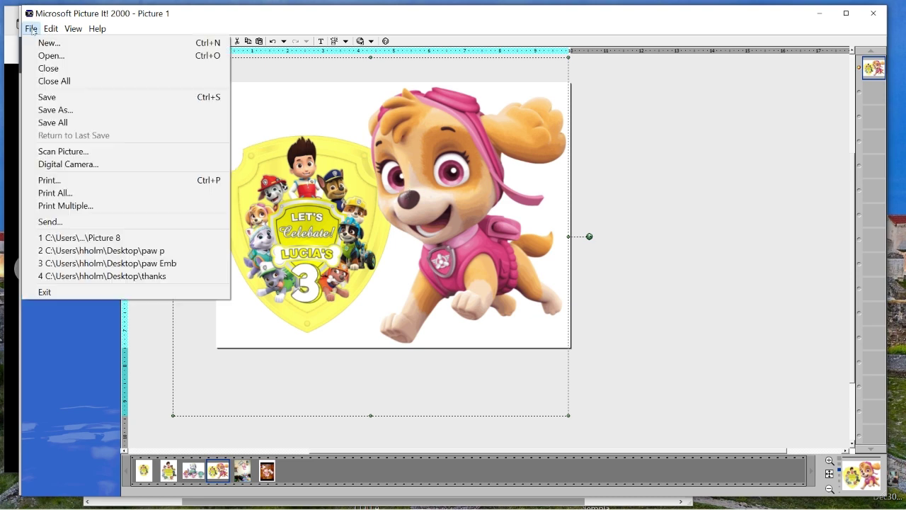
{"action": "left_click", "coordinate": [48, 110]}
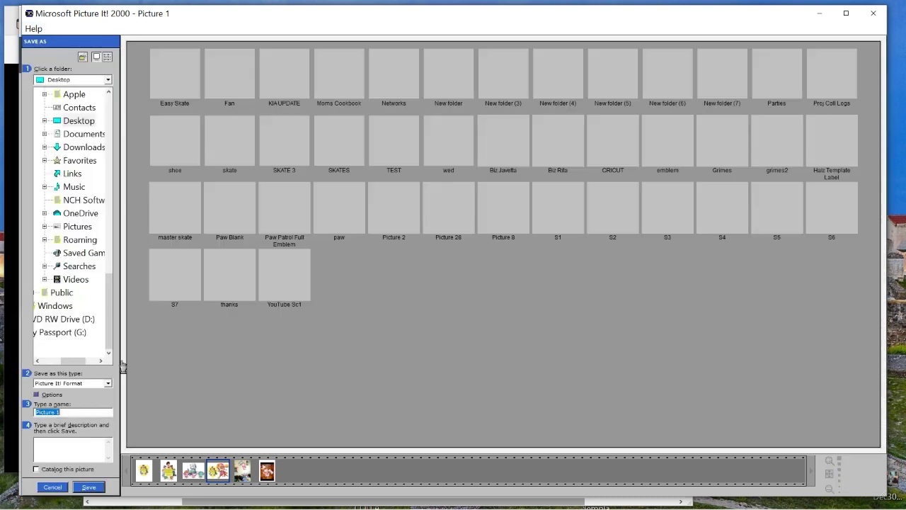
{"action": "left_click", "coordinate": [109, 383]}
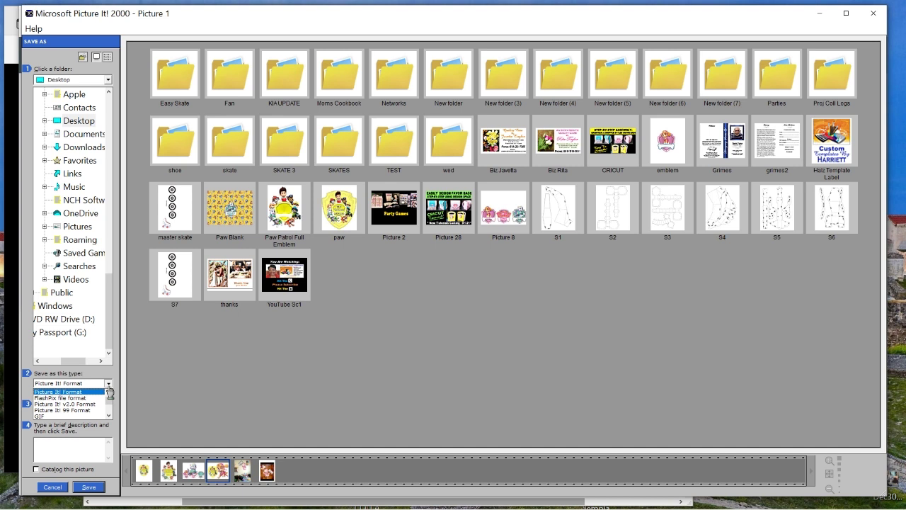
{"action": "scroll", "coordinate": [112, 407], "scroll_direction": "down", "scroll_amount": 3}
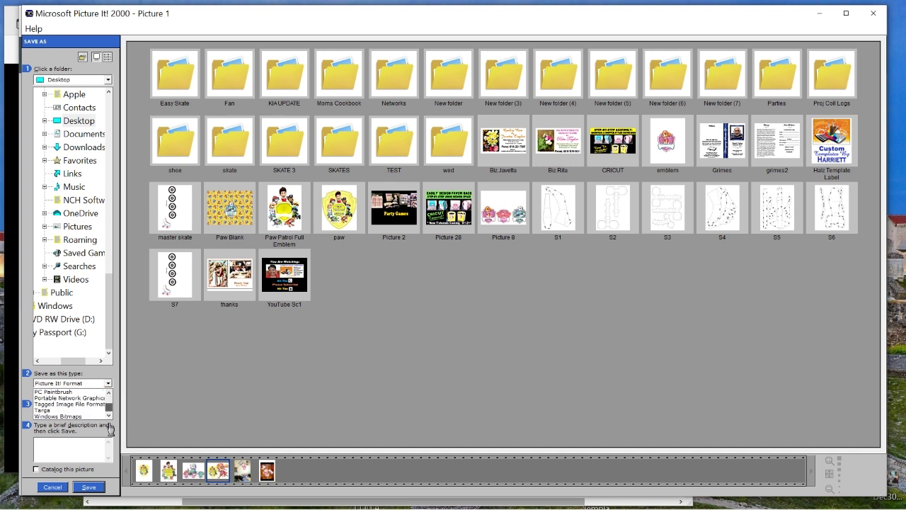
{"action": "left_click", "coordinate": [80, 398]}
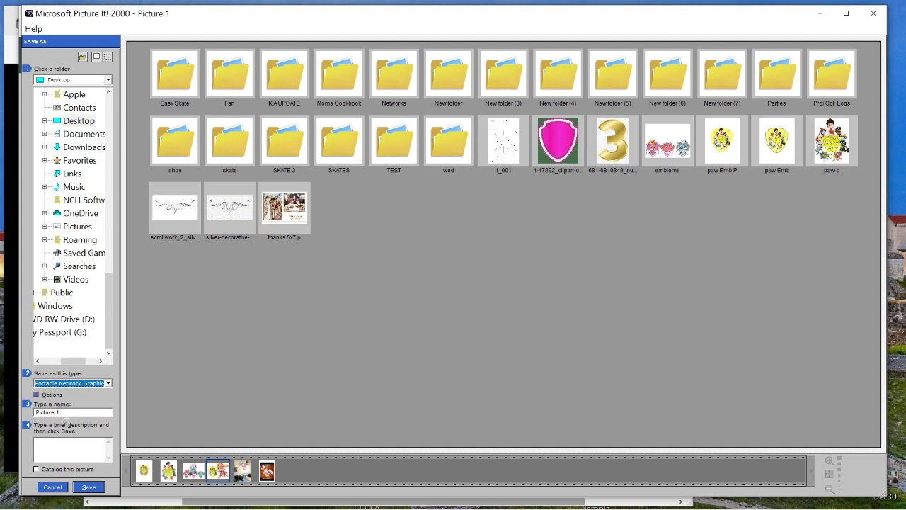
{"action": "left_click", "coordinate": [71, 411]}
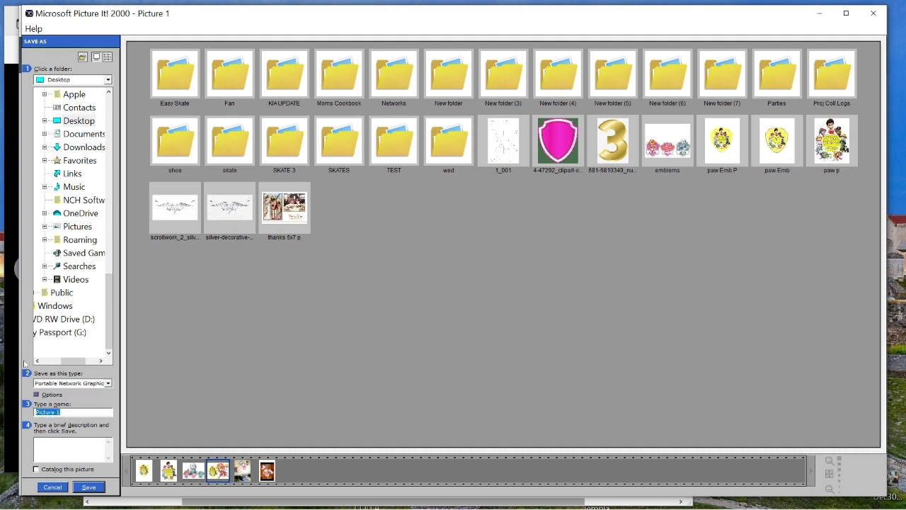
{"action": "type", "text": "Paw Wall"}
{"action": "left_click", "coordinate": [86, 490]}
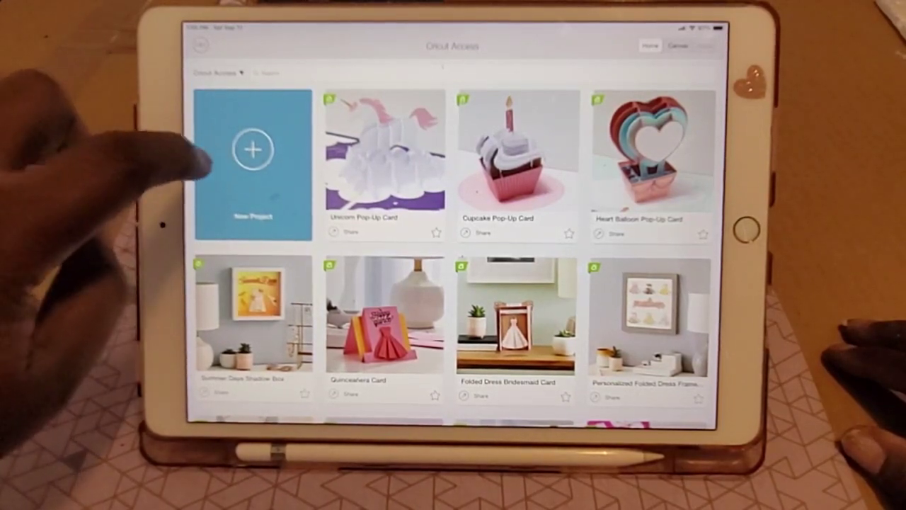
Switch to Cricut Design Space, create a new project, and insert the uploaded image of the yellow shield and puppy
{"action": "left_click", "coordinate": [253, 149]}
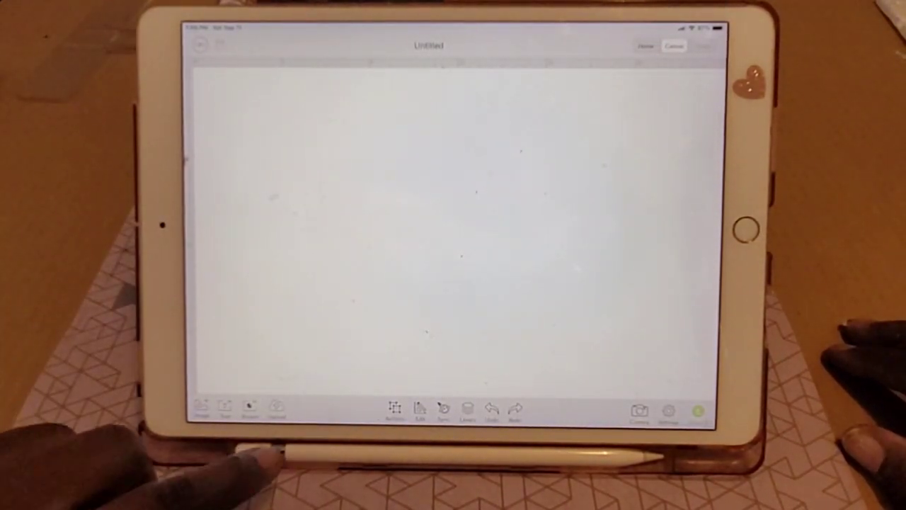
{"action": "left_click", "coordinate": [276, 407]}
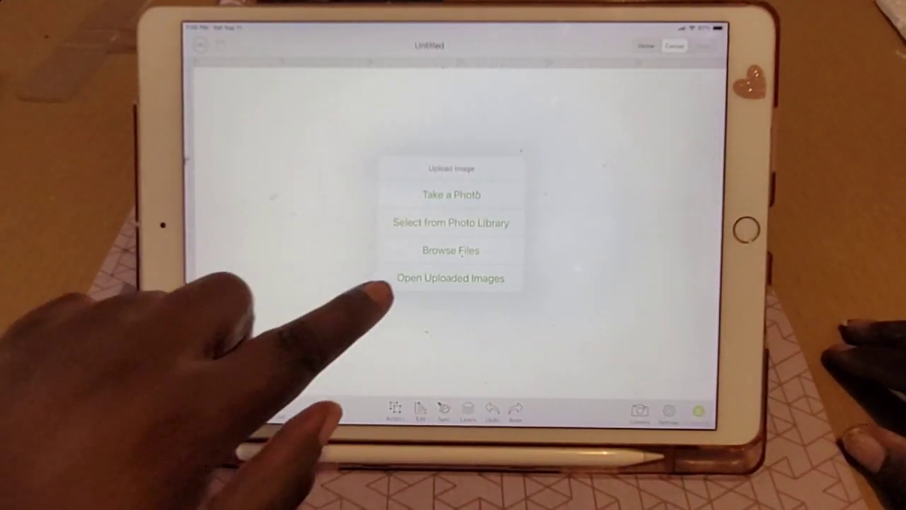
{"action": "left_click", "coordinate": [388, 277]}
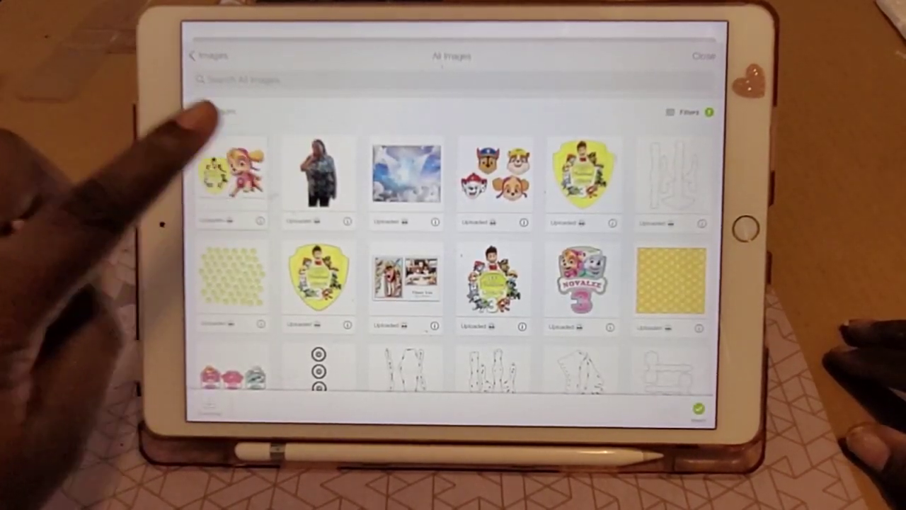
{"action": "left_click", "coordinate": [232, 173]}
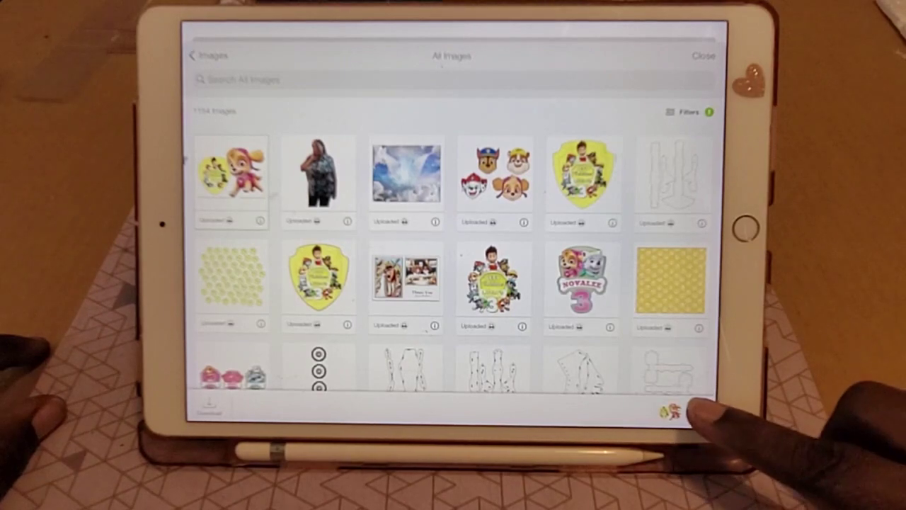
{"action": "left_click", "coordinate": [697, 411]}
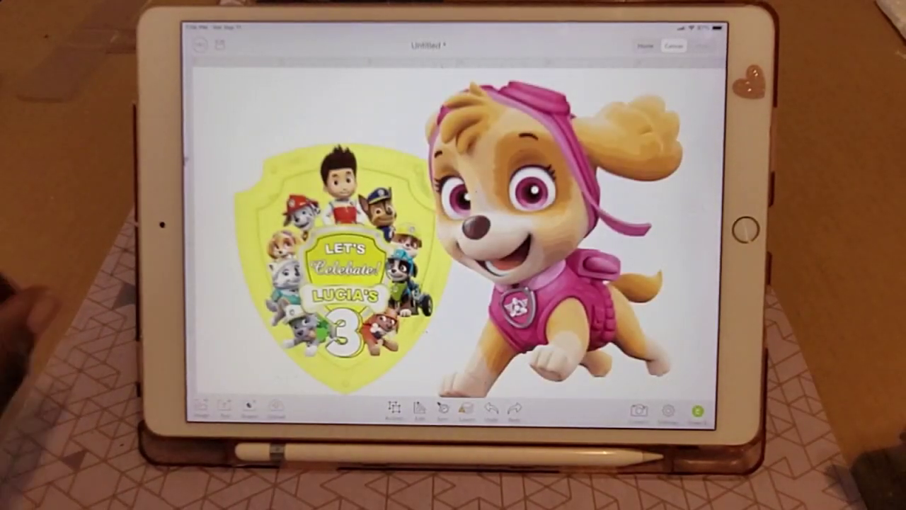
Add a square shape to the canvas and move it beside the left edge of the yellow shield
{"action": "left_click_drag", "start_coordinate": [307, 192], "coordinate": [313, 222]}
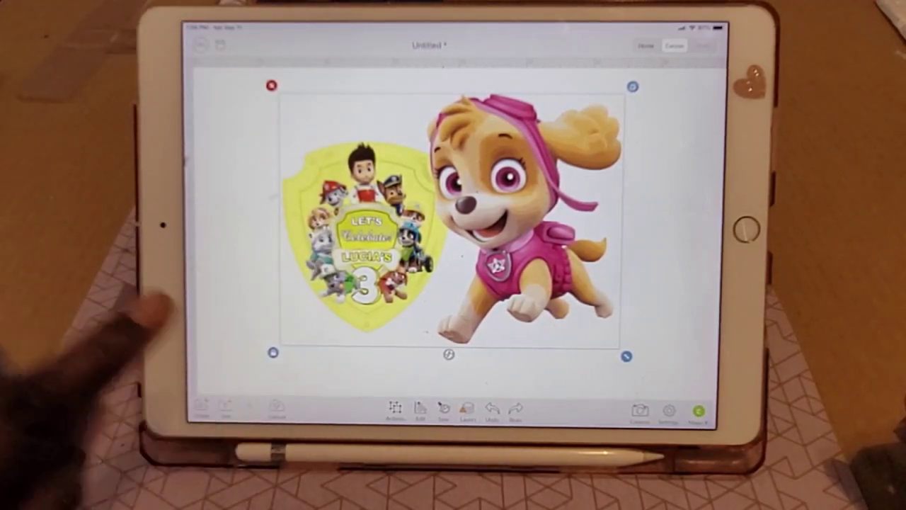
{"action": "left_click", "coordinate": [249, 406]}
{"action": "left_click", "coordinate": [308, 375]}
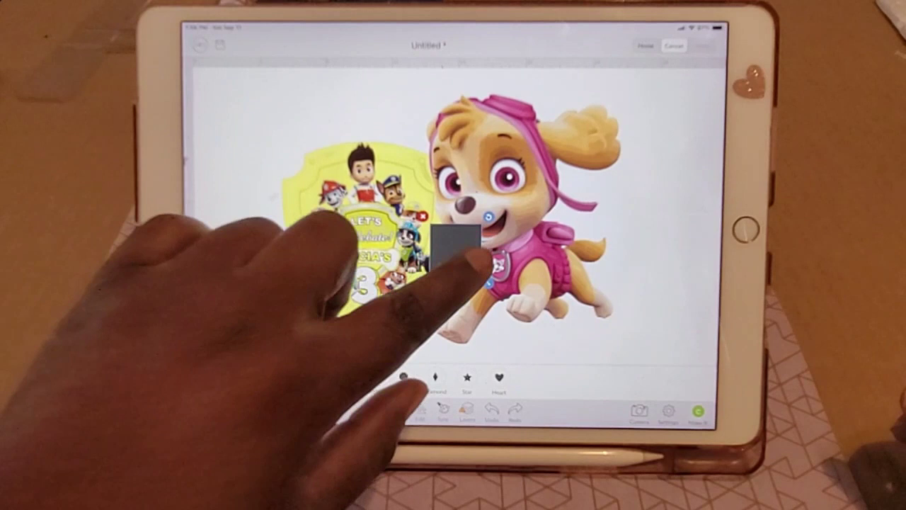
{"action": "left_click_drag", "start_coordinate": [453, 249], "coordinate": [262, 231]}
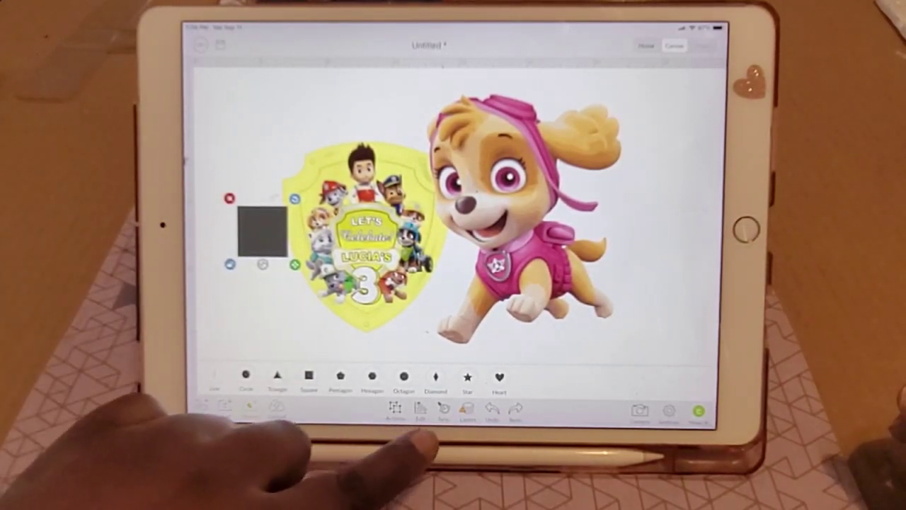
Open the square's width for editing
{"action": "left_click", "coordinate": [422, 414]}
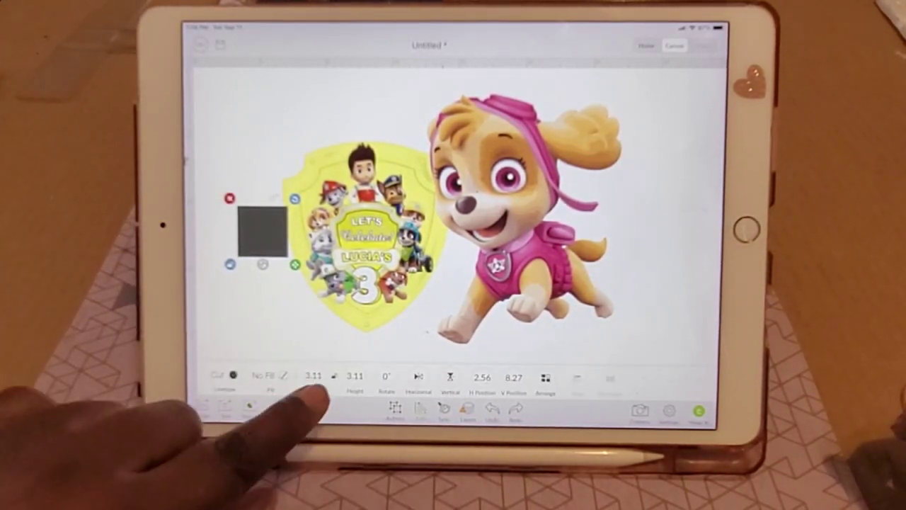
{"action": "left_click", "coordinate": [320, 375]}
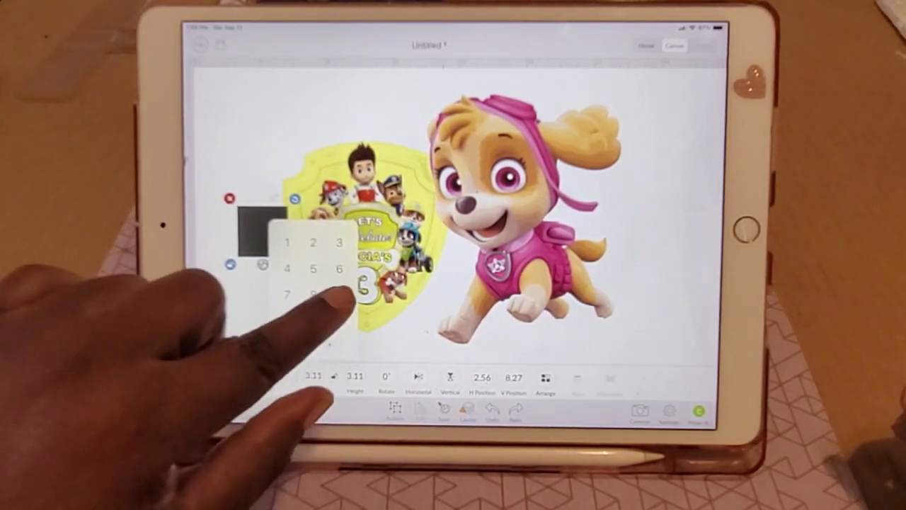